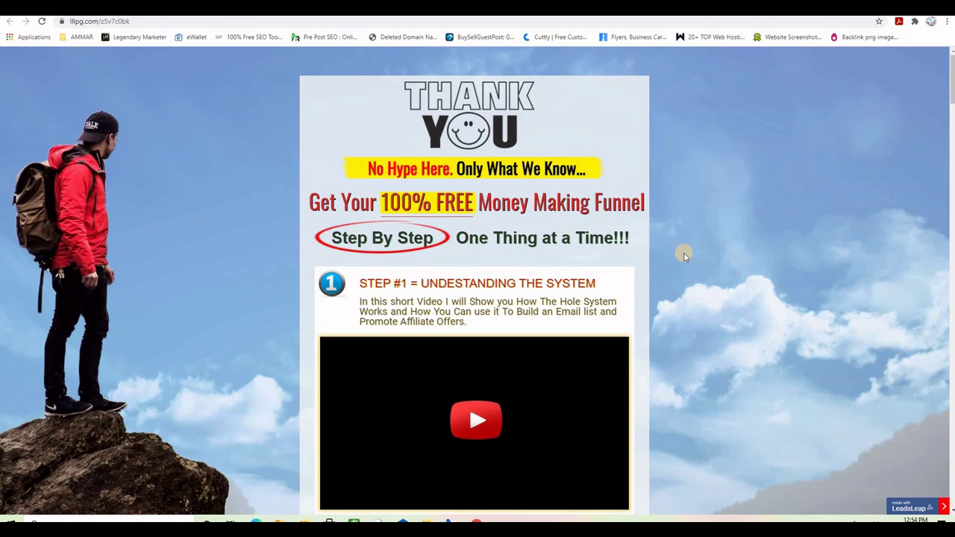
Browse the members dashboard and open Landing Page Builder > My Landing Pages.
scroll(684, 255, "down", 4)
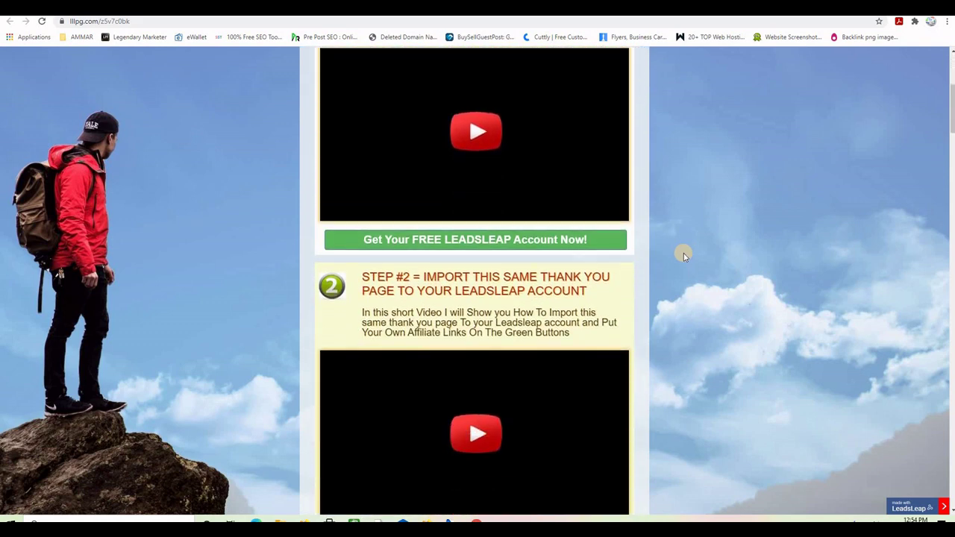
scroll(684, 254, "down", 1)
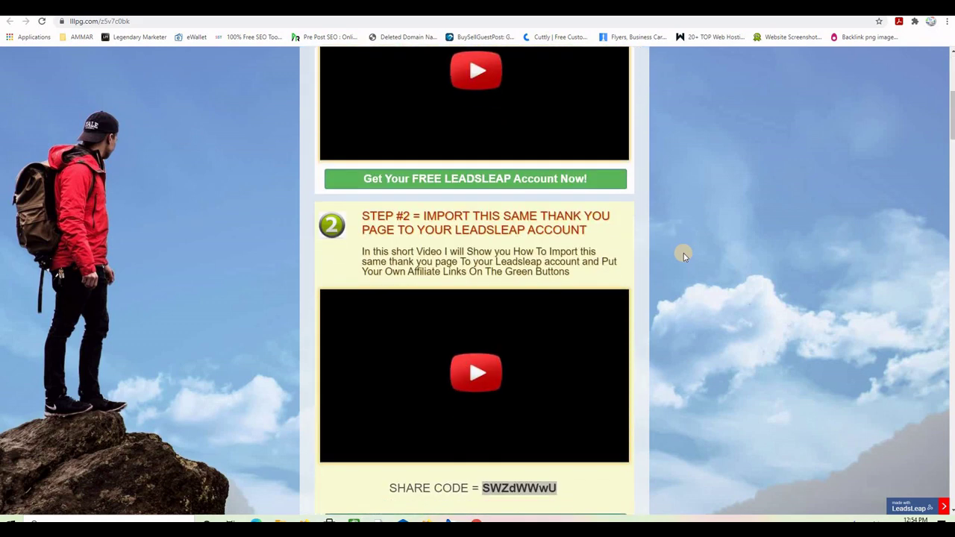
scroll(684, 255, "up", 2)
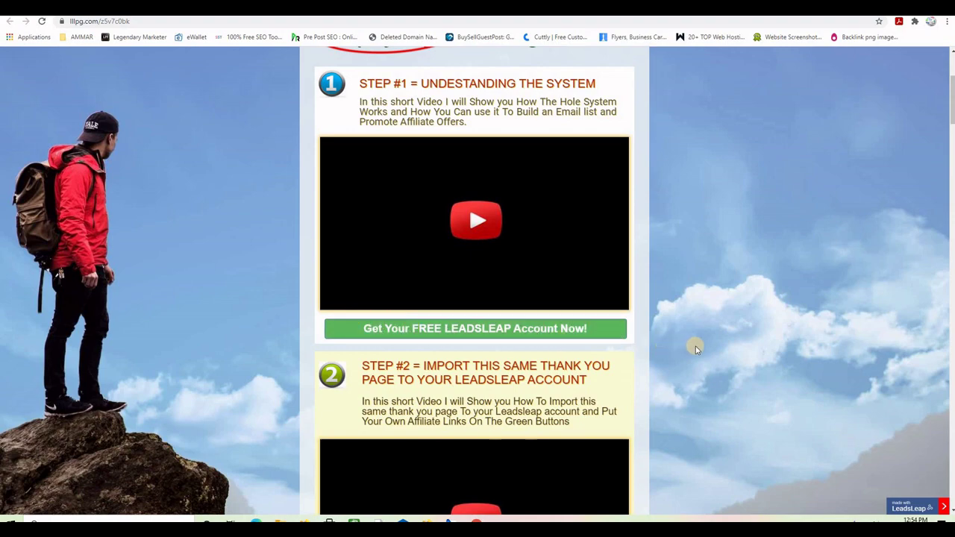
scroll(694, 347, "down", 10)
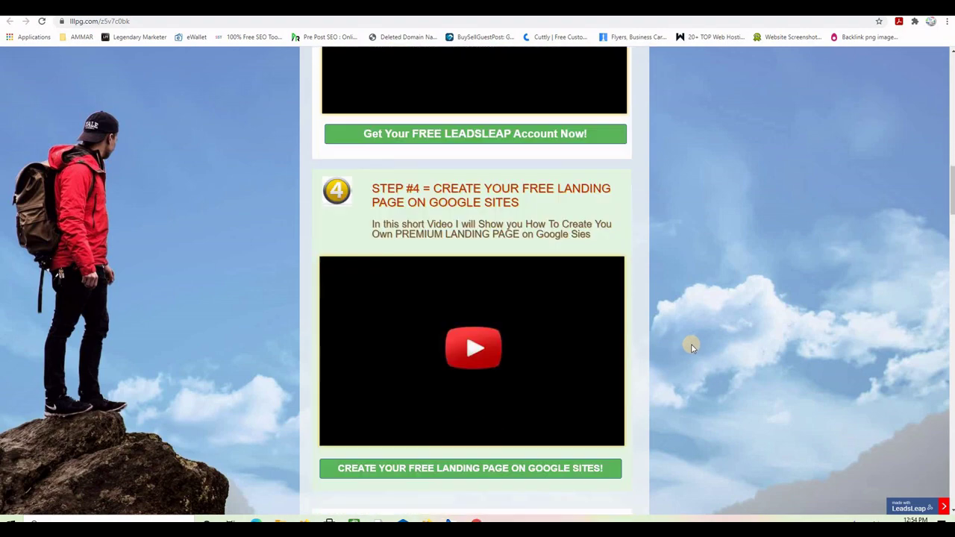
scroll(691, 347, "down", 8)
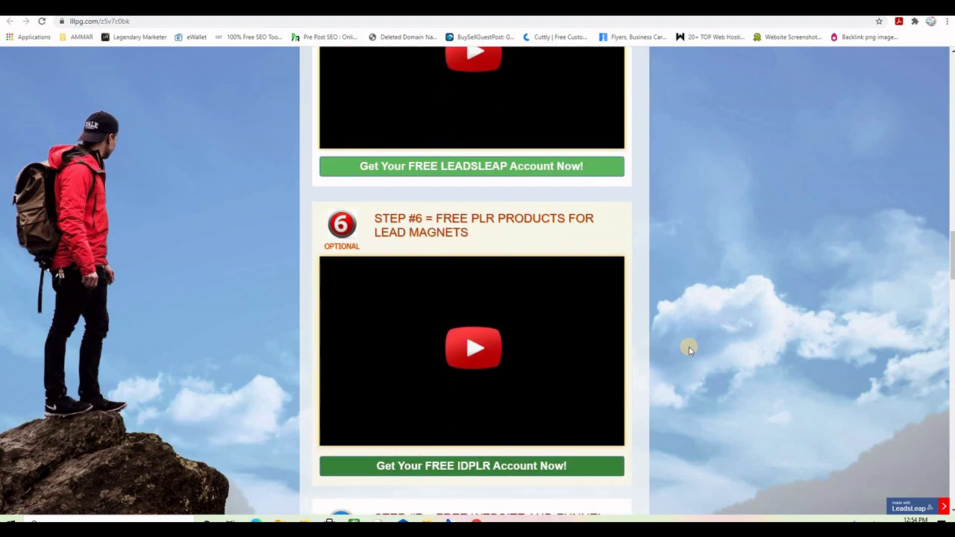
scroll(689, 348, "down", 4)
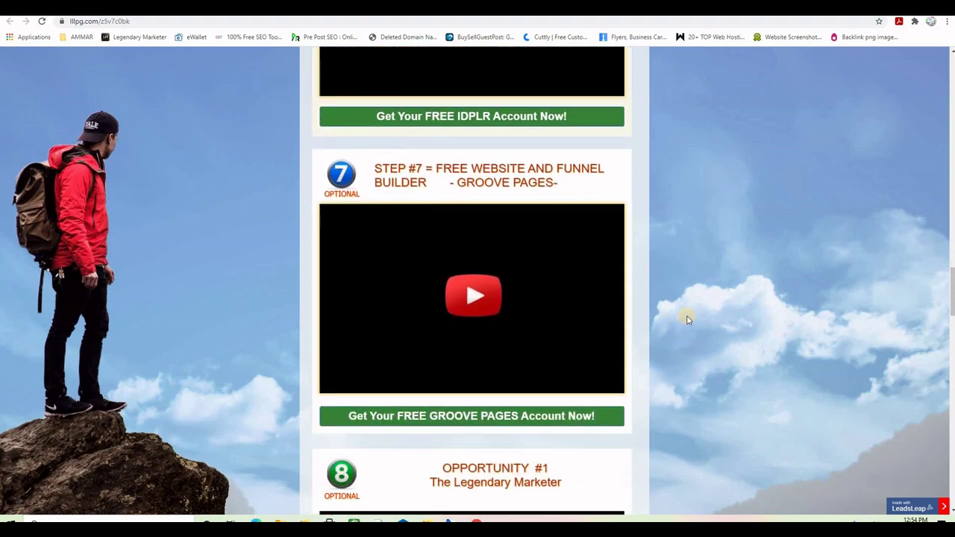
scroll(687, 317, "down", 1)
scroll(689, 319, "down", 1)
scroll(689, 320, "up", 2)
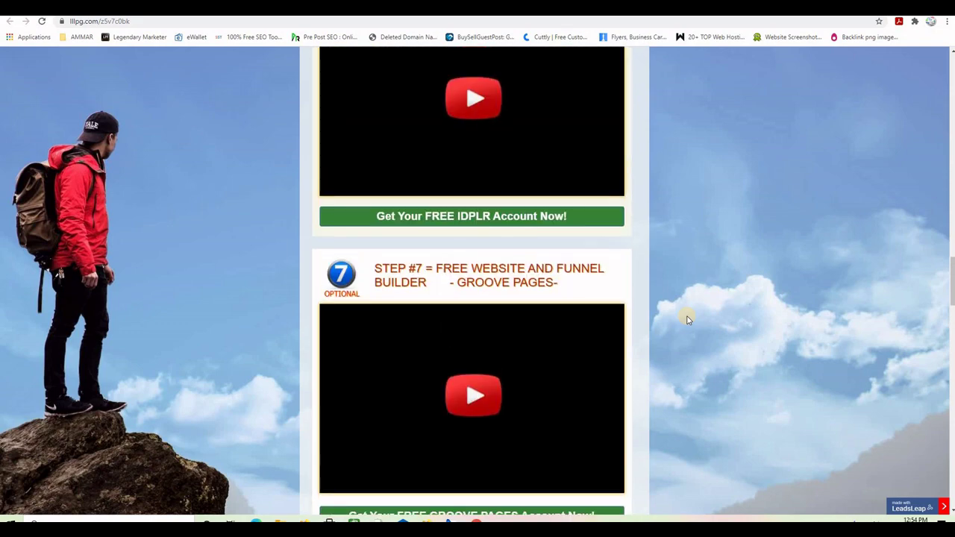
scroll(689, 319, "down", 2)
scroll(686, 318, "down", 3)
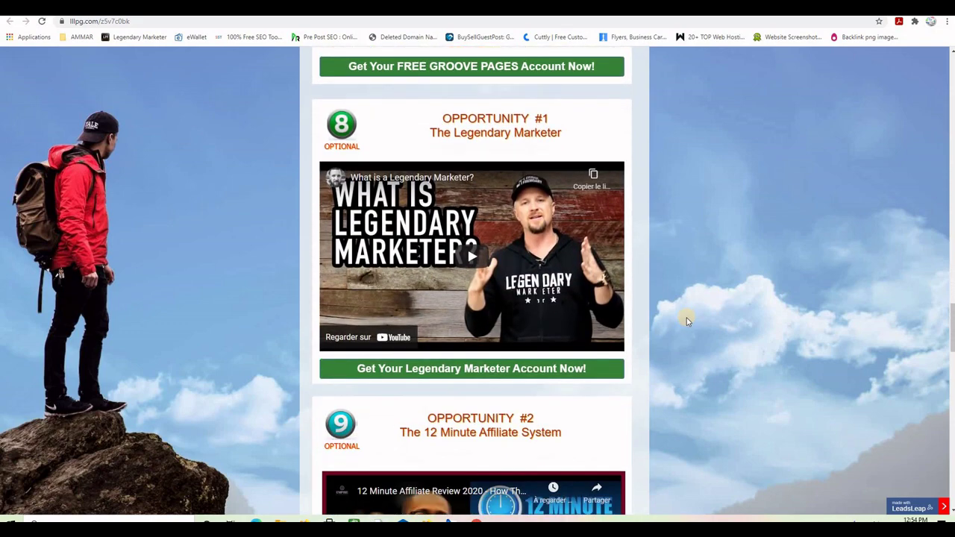
scroll(669, 338, "down", 3)
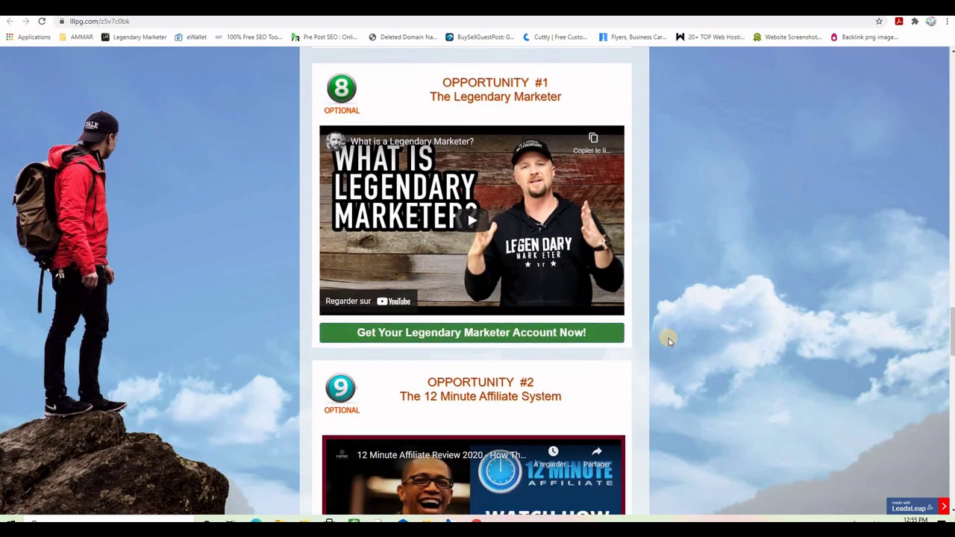
scroll(662, 377, "down", 2)
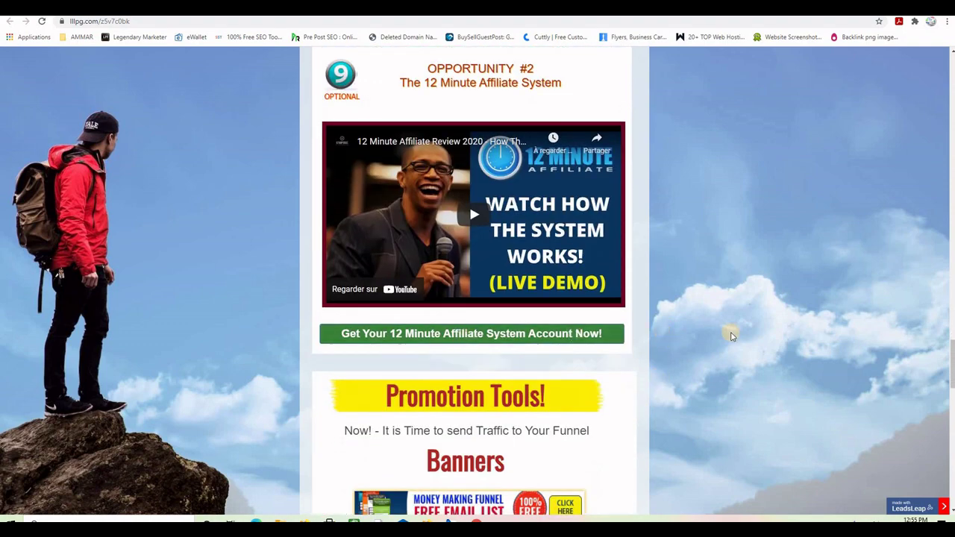
scroll(731, 336, "down", 2)
scroll(730, 336, "down", 2)
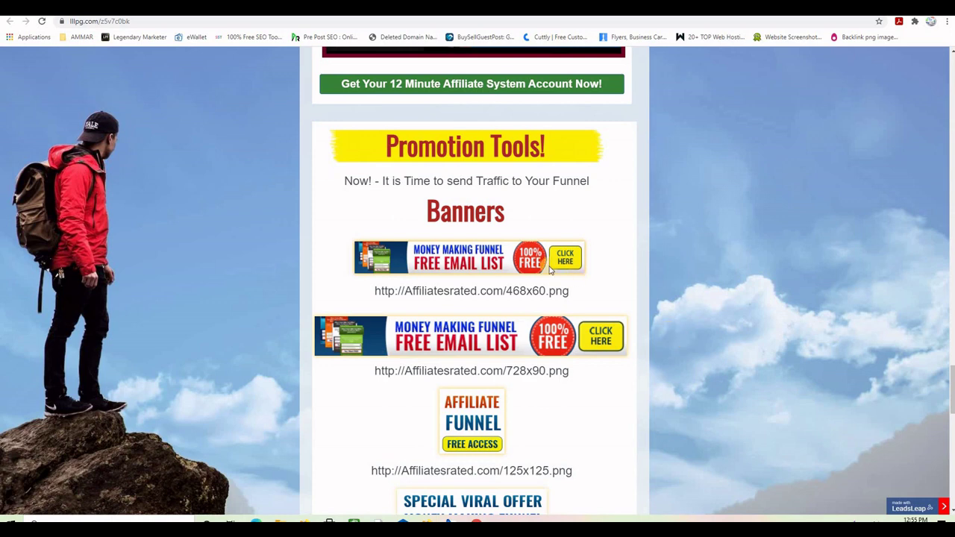
scroll(550, 303, "down", 3)
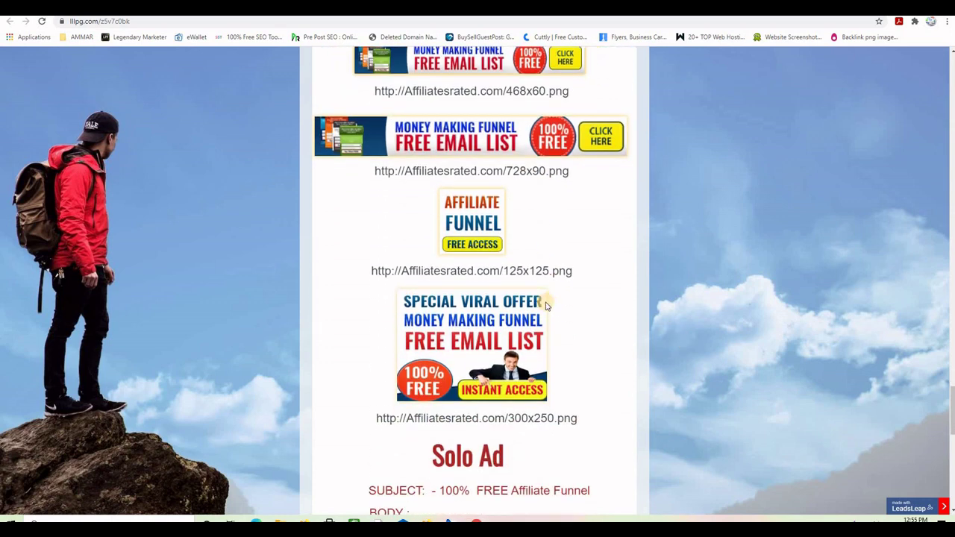
scroll(564, 284, "down", 4)
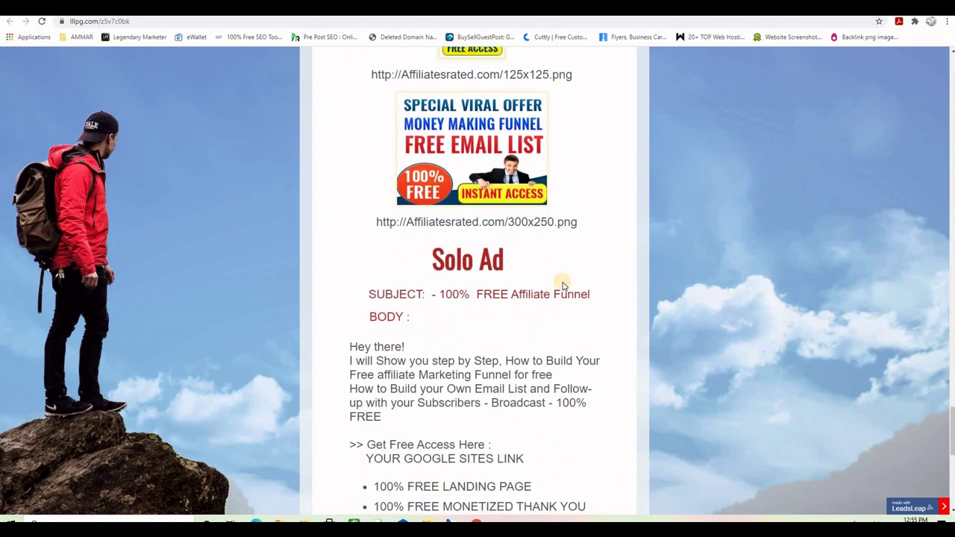
scroll(564, 289, "up", 3)
scroll(564, 288, "down", 8)
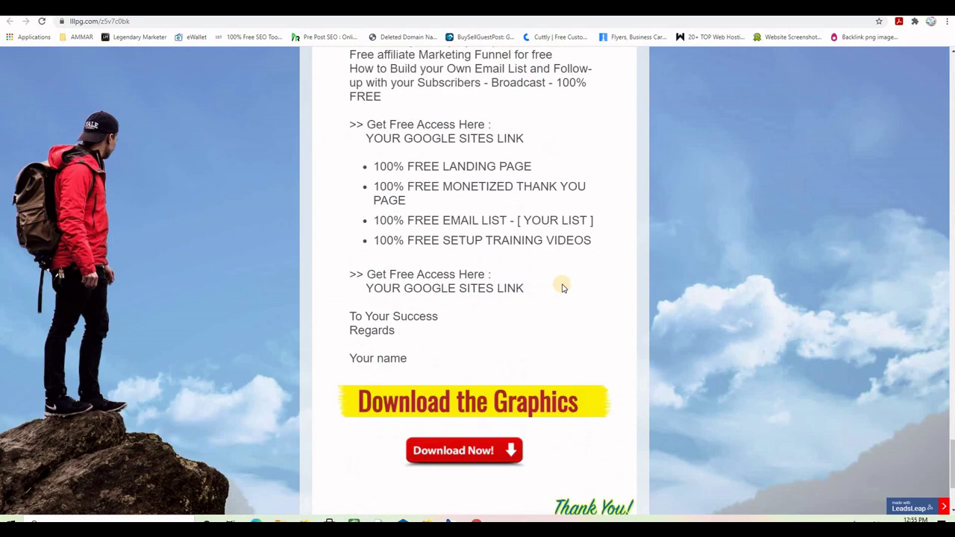
scroll(590, 297, "up", 14)
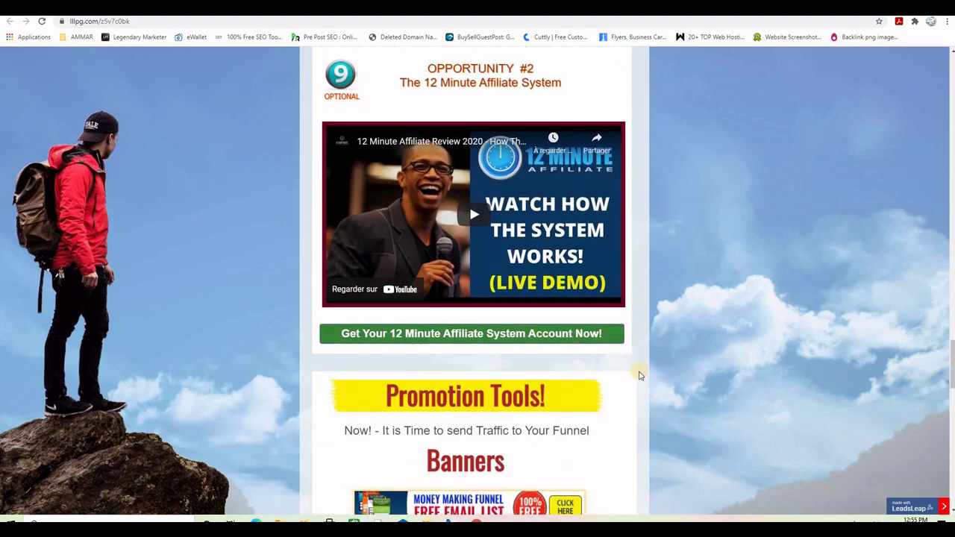
scroll(651, 364, "up", 3)
scroll(650, 364, "up", 4)
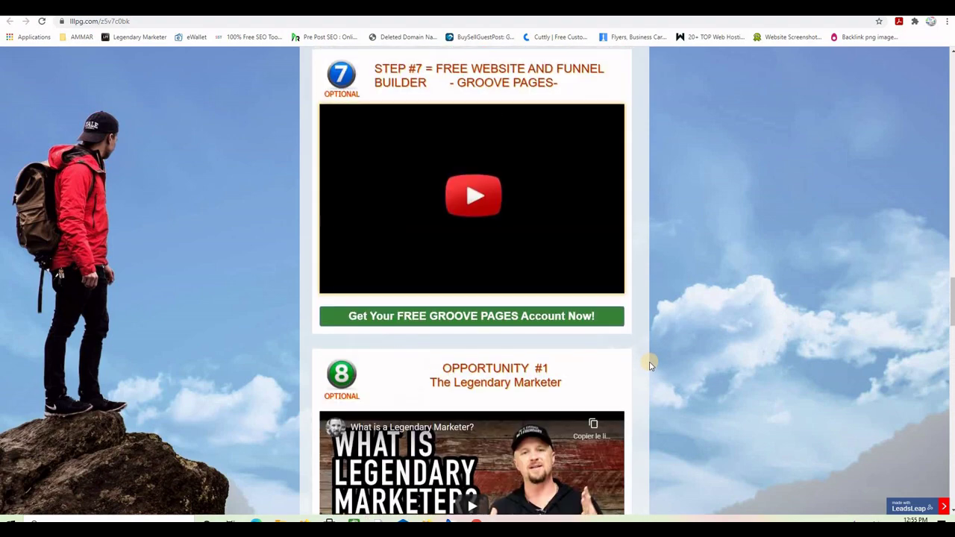
scroll(649, 364, "up", 8)
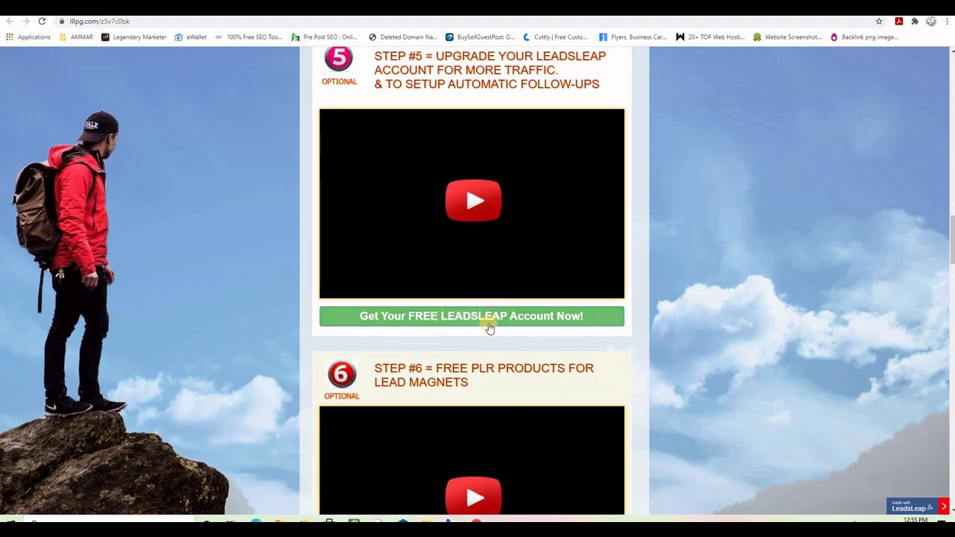
scroll(692, 334, "down", 5)
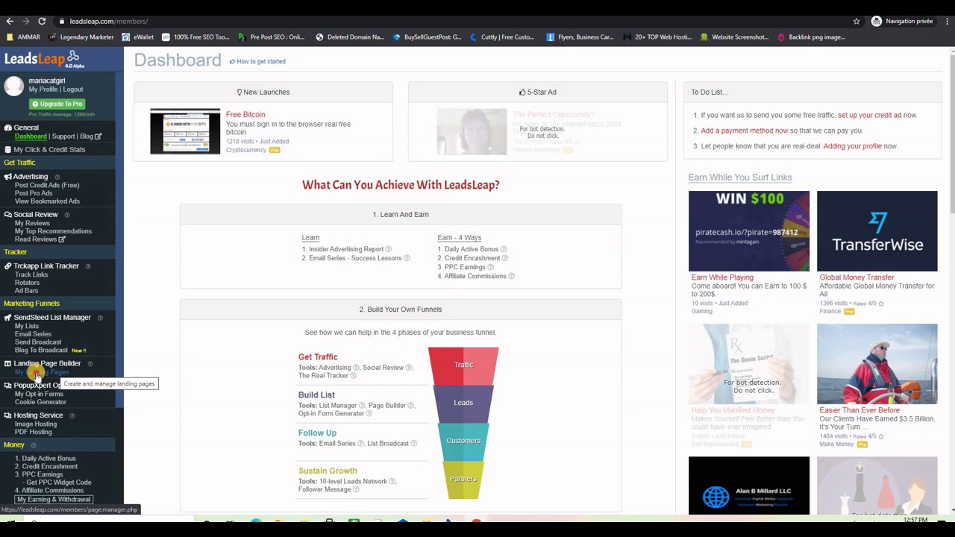
left_click(36, 373)
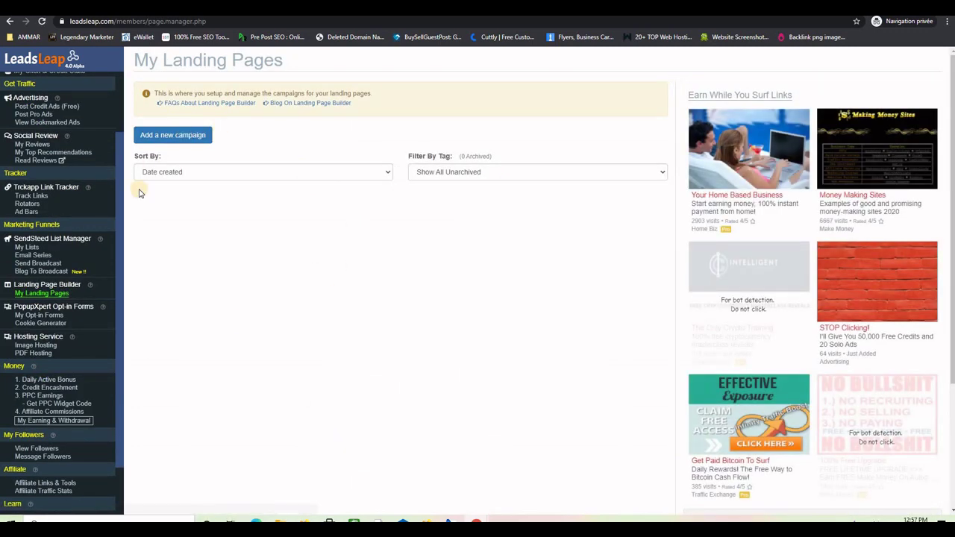
Add a new campaign with the Campaign Name 'free affiliate funnel'.
left_click(171, 138)
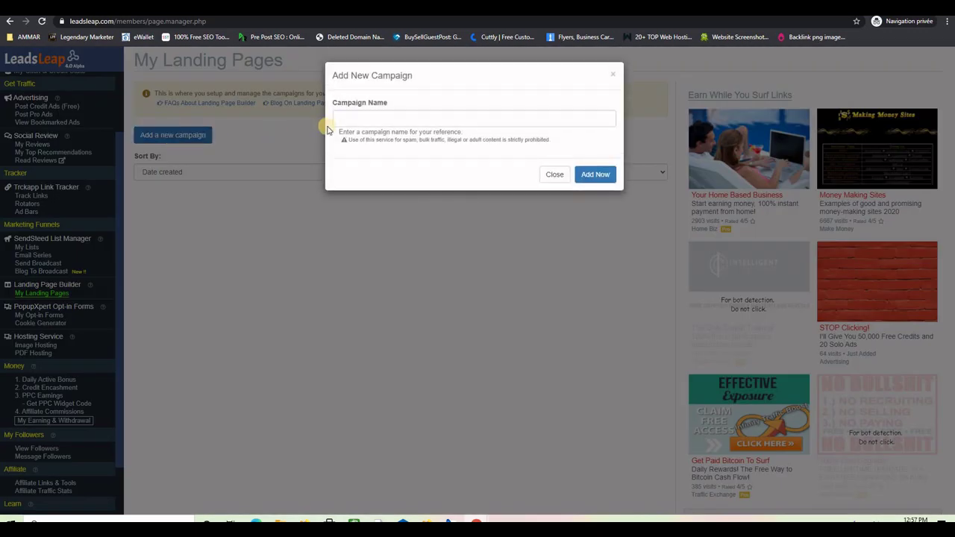
left_click(349, 118)
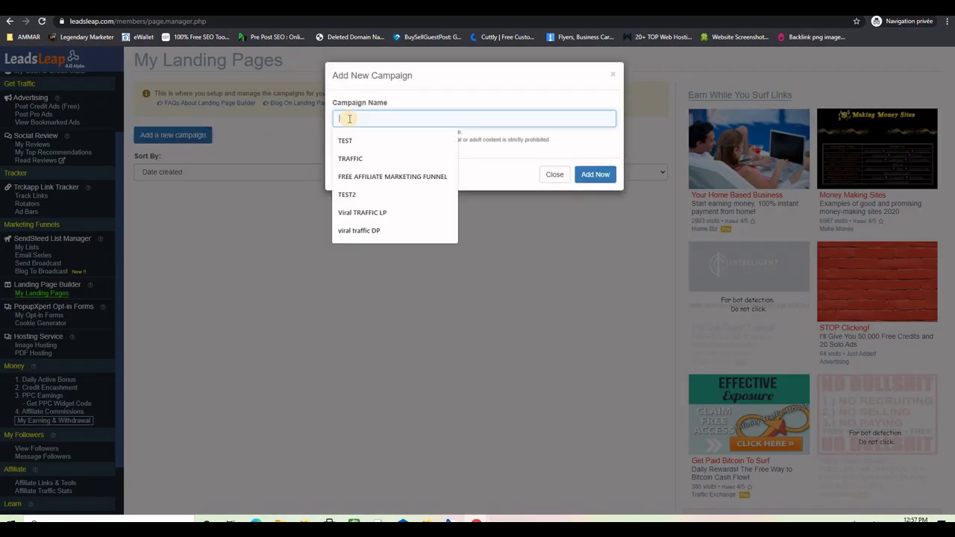
type("fr")
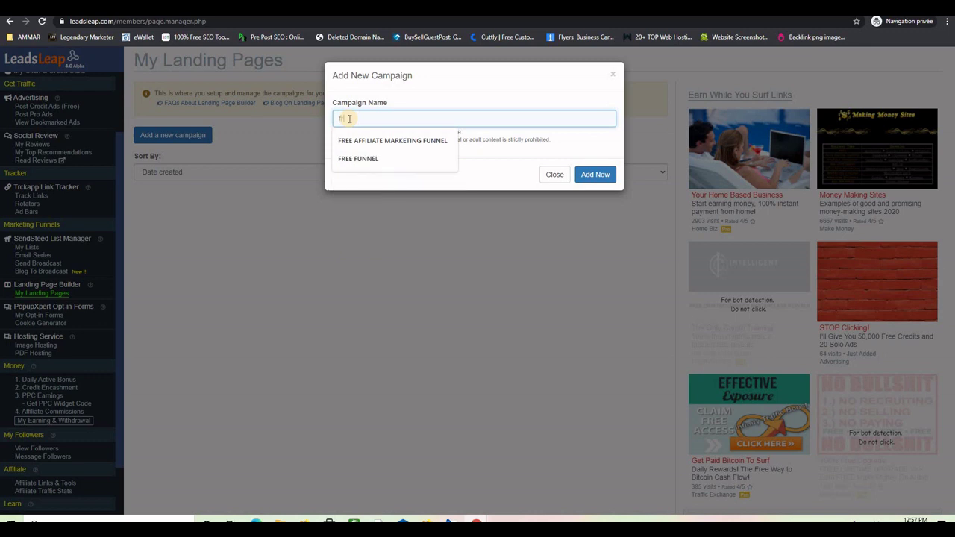
type("ee aff")
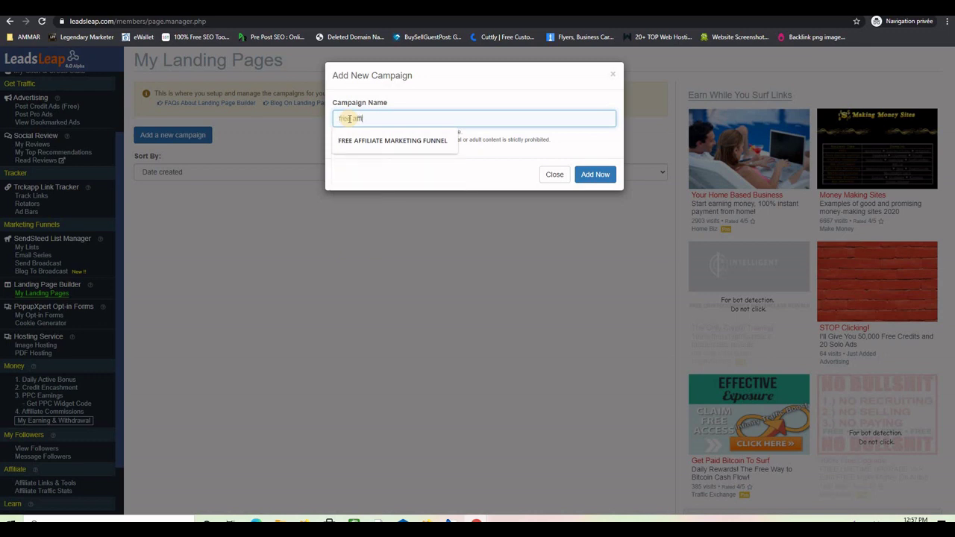
type("iliate funnel")
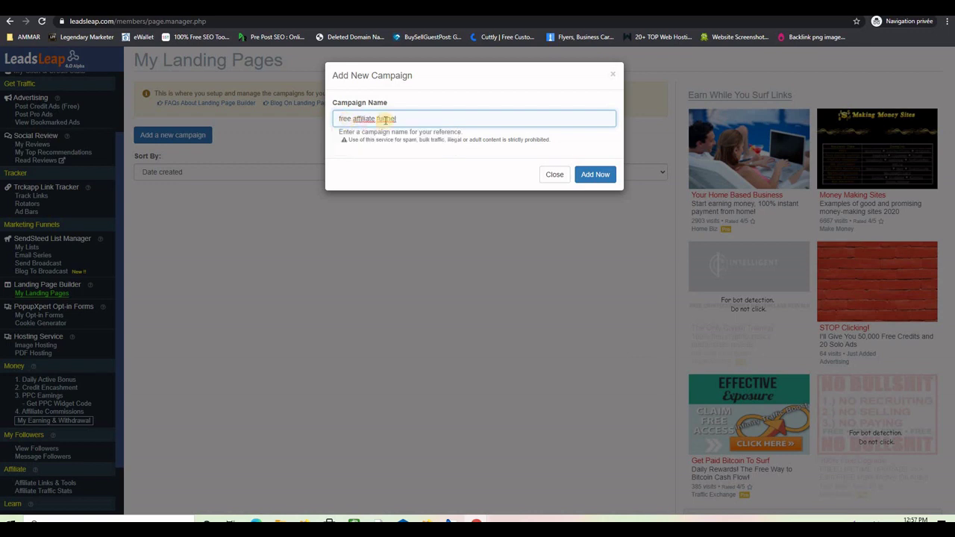
left_click(589, 176)
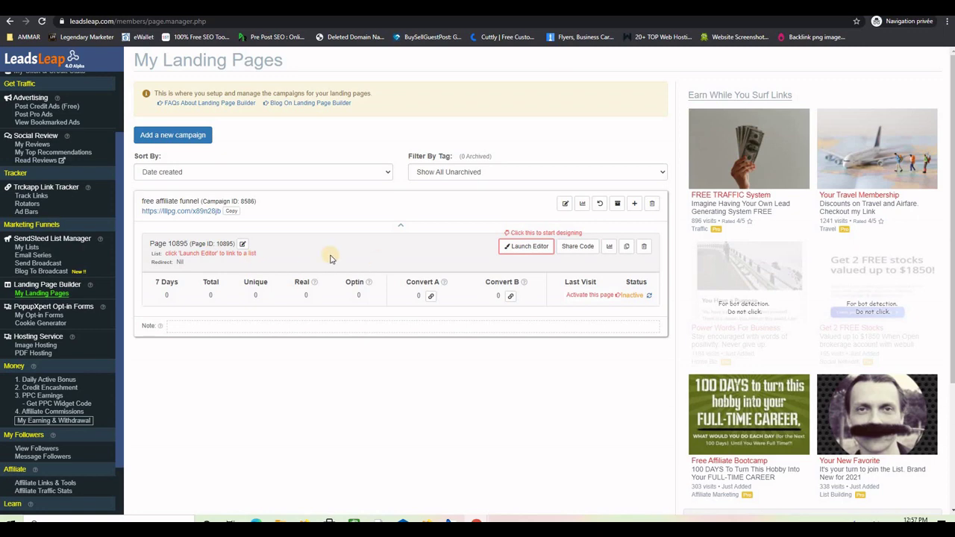
Import the shared thank-you page into the campaign by pasting its share code.
left_click(635, 204)
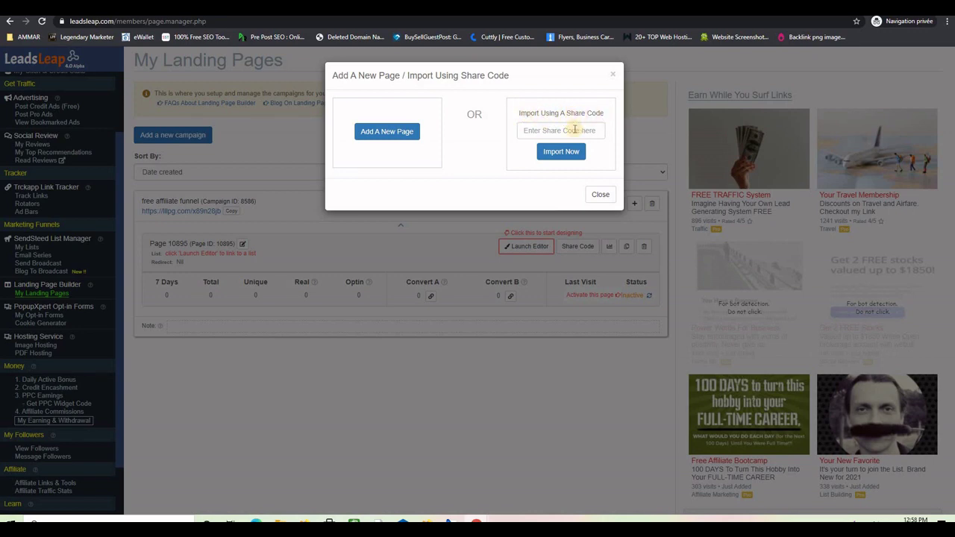
left_click(536, 130)
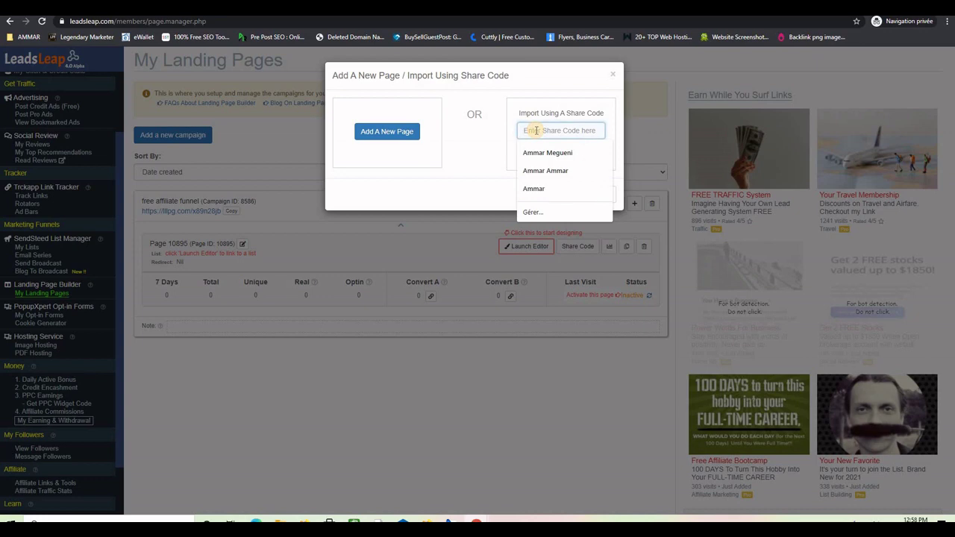
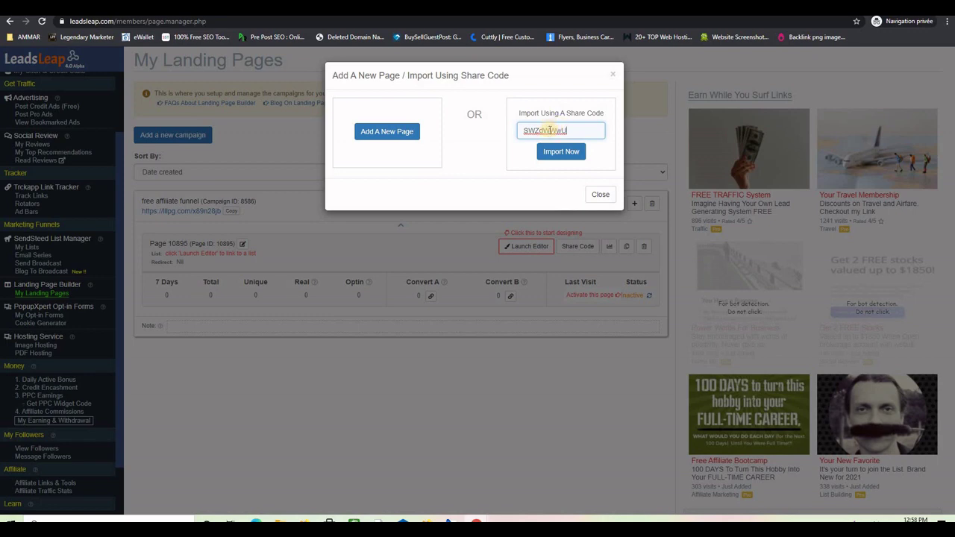
left_click(563, 154)
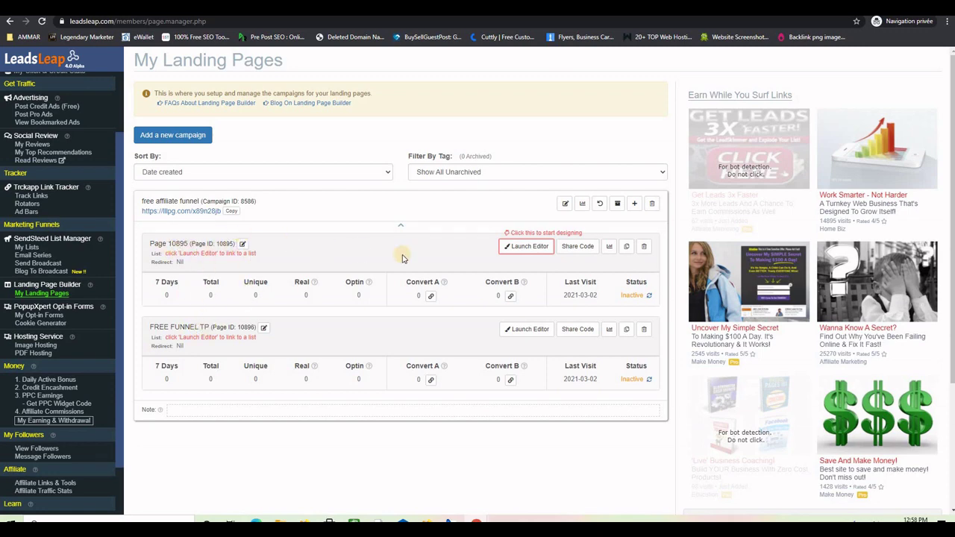
Delete Page 10895 from the campaign and confirm the deletion.
left_click(645, 249)
left_click(521, 79)
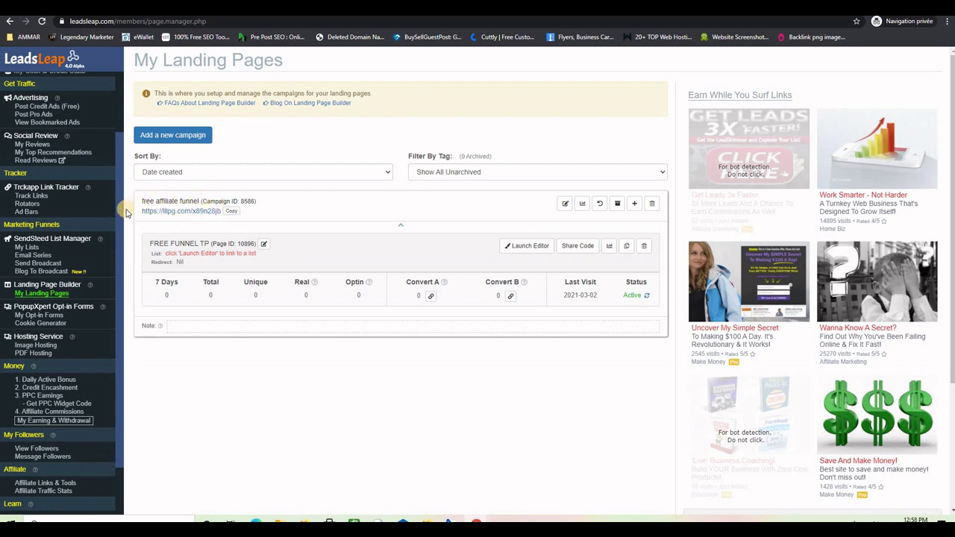
left_click(183, 213)
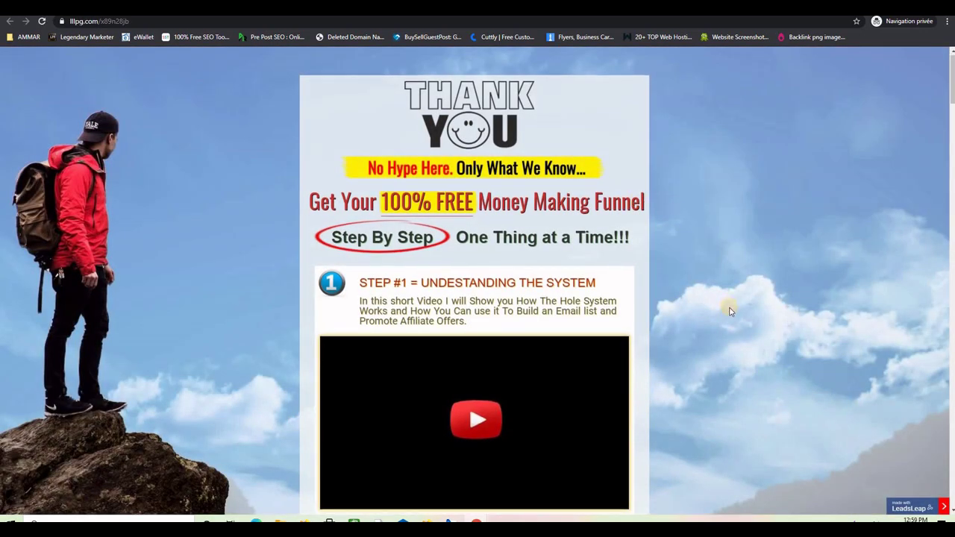
scroll(724, 309, "down", 10)
scroll(731, 311, "down", 15)
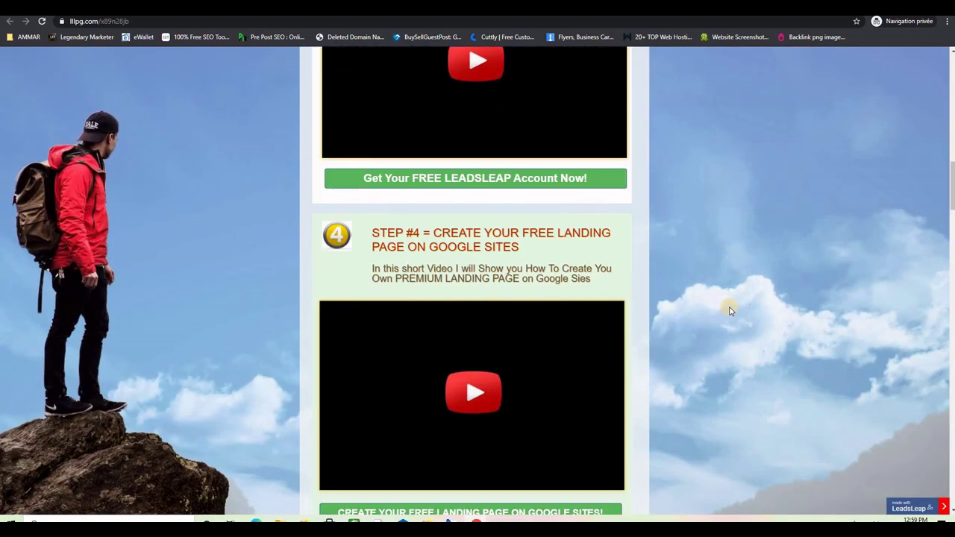
scroll(731, 314, "down", 10)
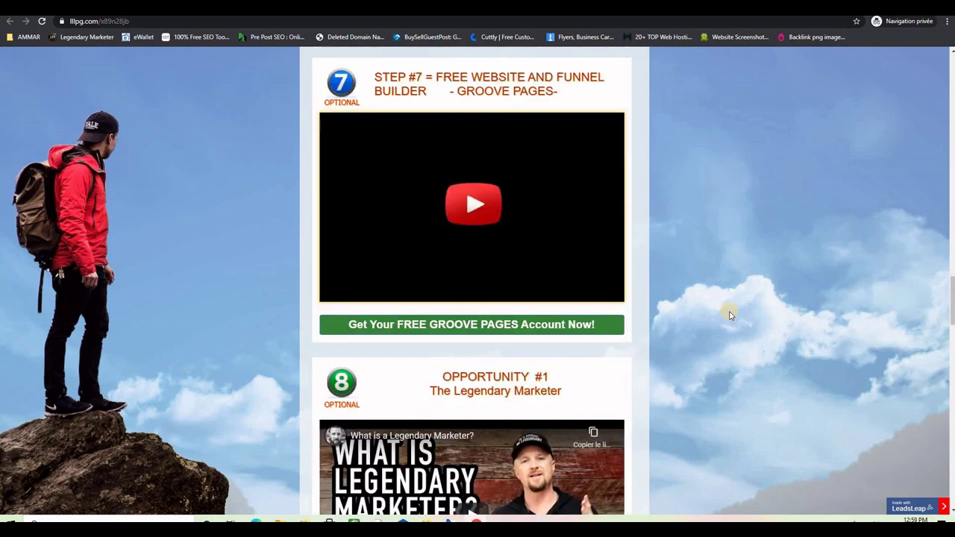
scroll(720, 314, "up", 20)
scroll(717, 315, "up", 10)
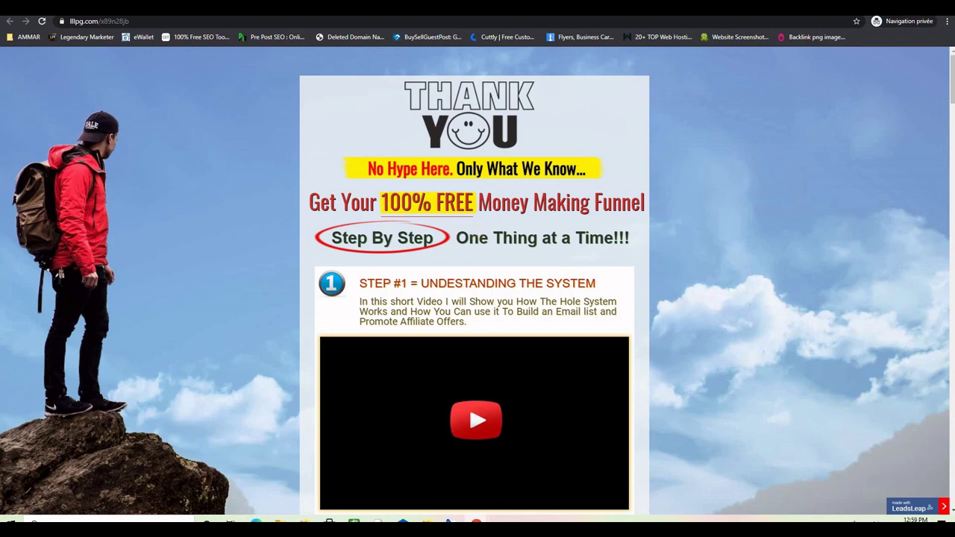
left_click(67, 8)
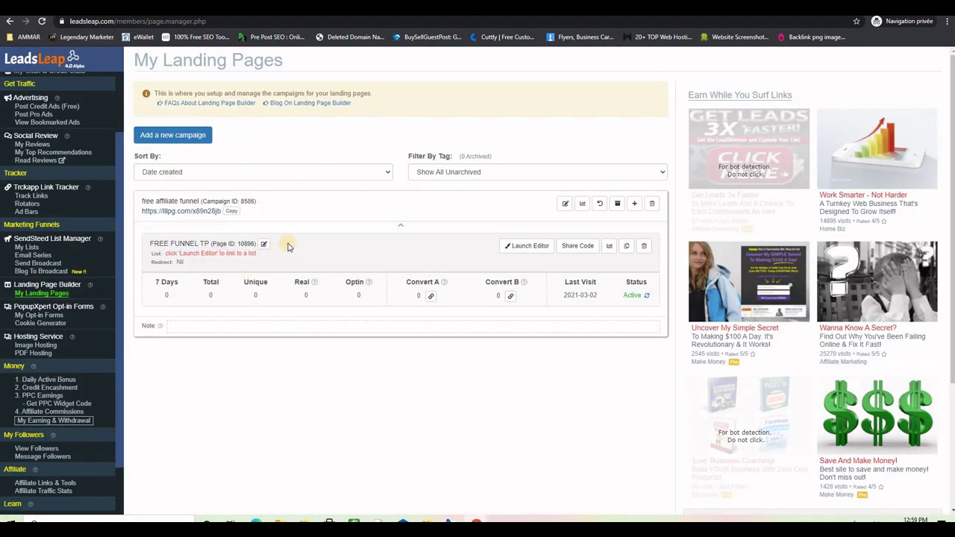
Launch the editor for FREE FUNNEL TP, check the THANK YOU image, and scroll through the page.
left_click(521, 251)
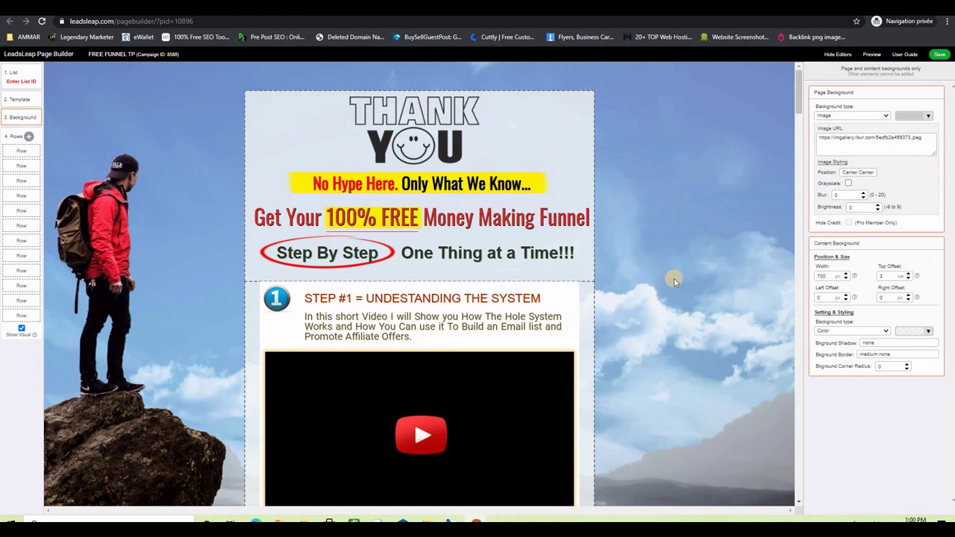
left_click(409, 132)
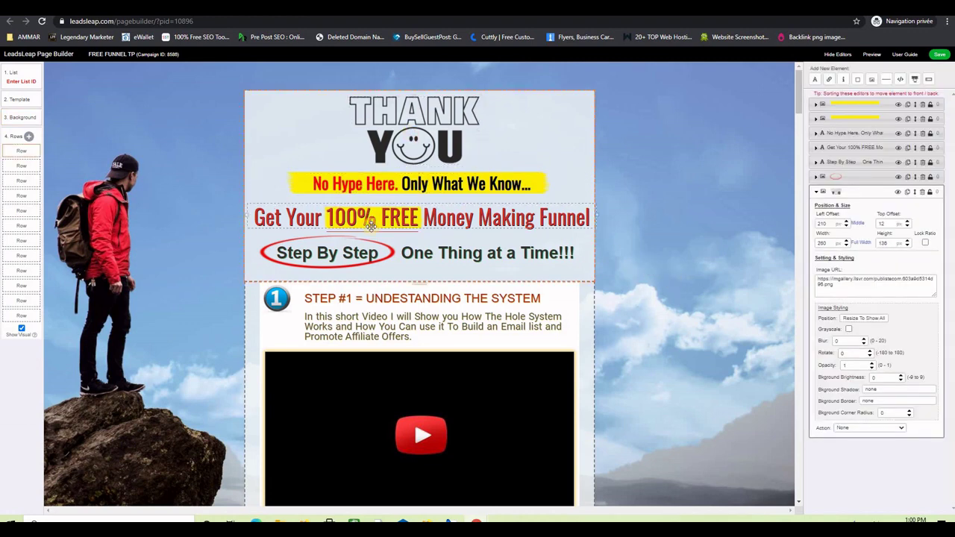
scroll(653, 275, "down", 3)
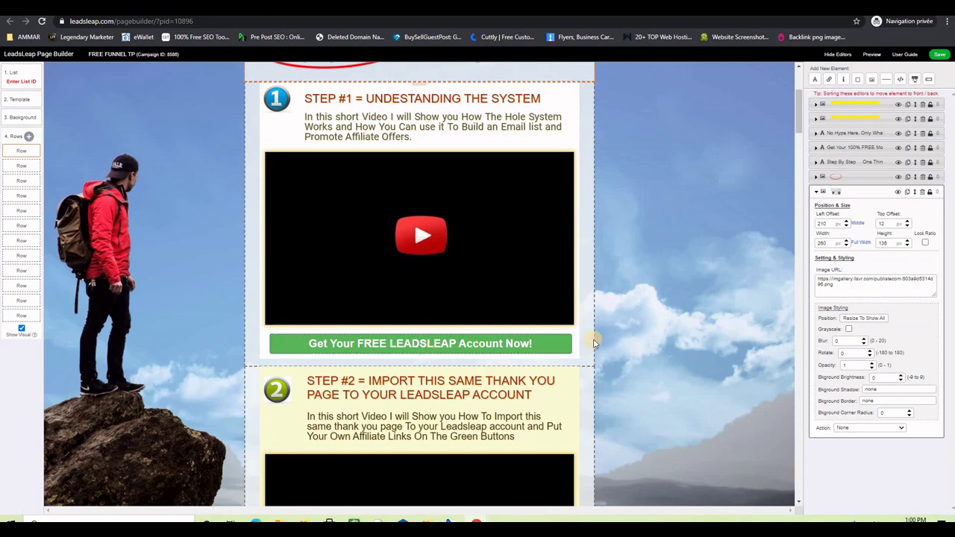
scroll(595, 342, "down", 8)
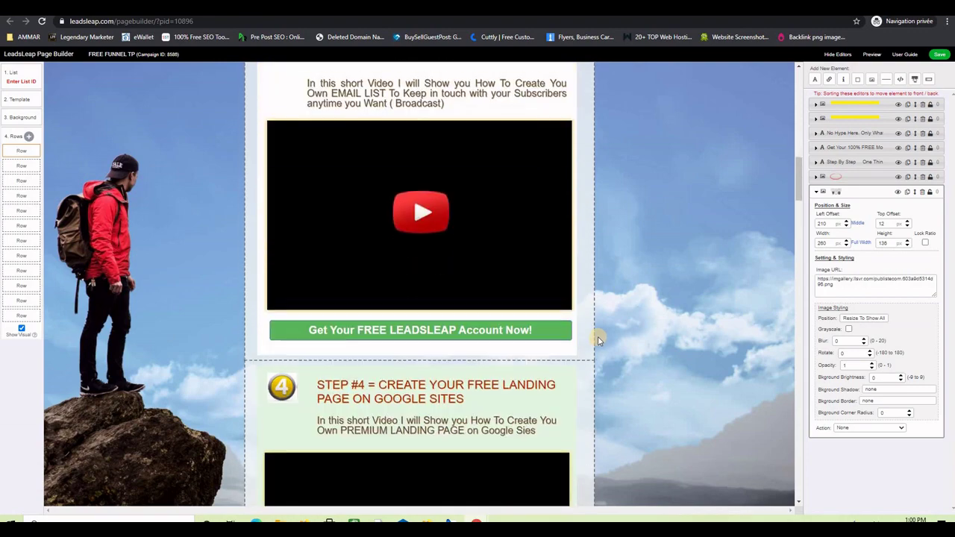
scroll(597, 341, "down", 6)
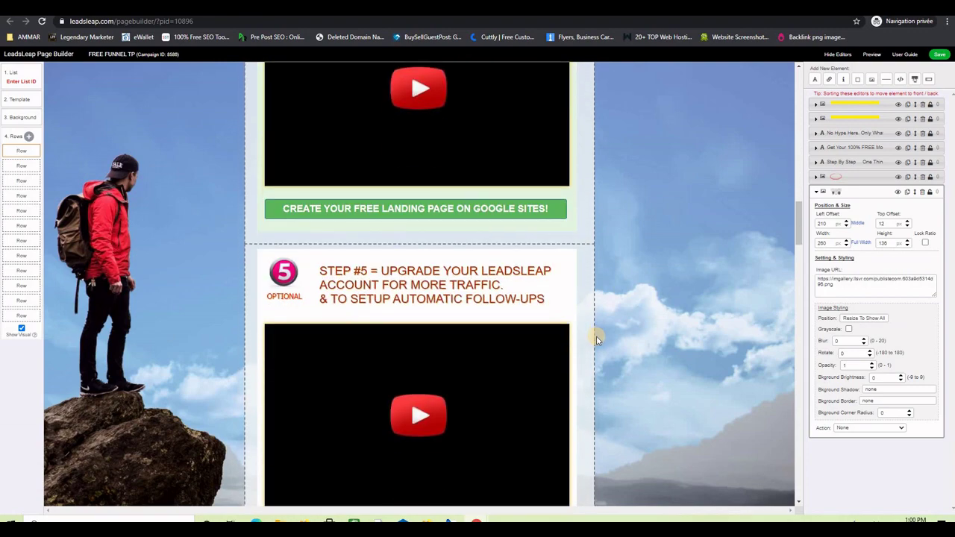
scroll(595, 339, "down", 5)
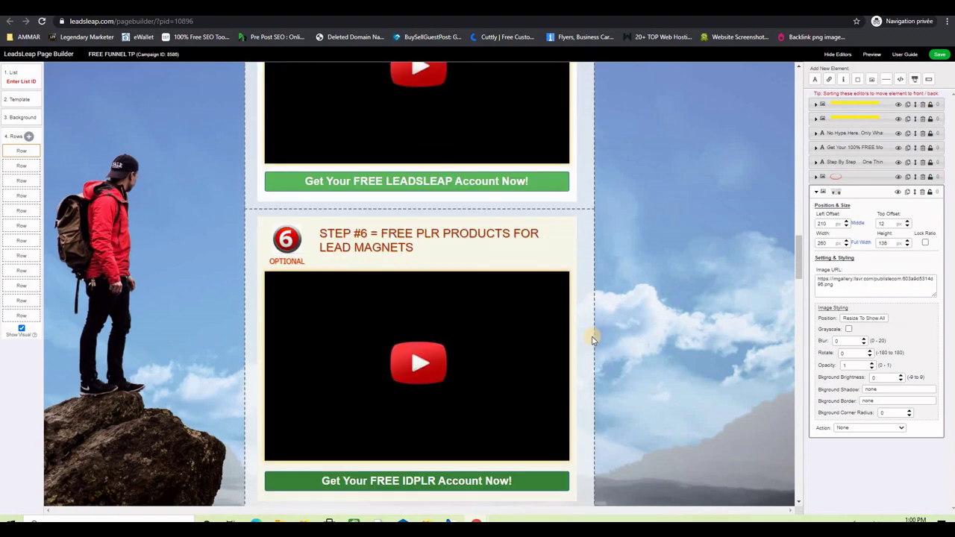
scroll(592, 339, "down", 3)
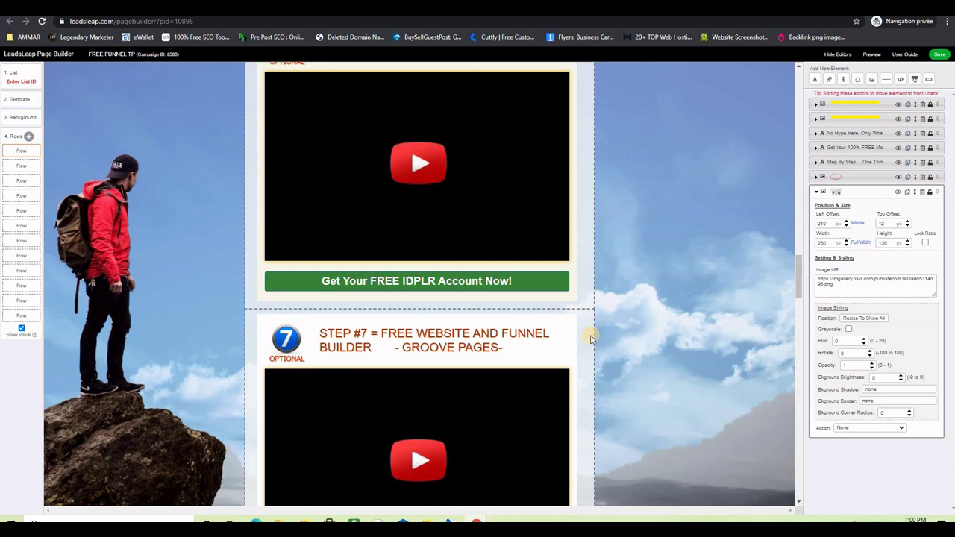
left_click(511, 336)
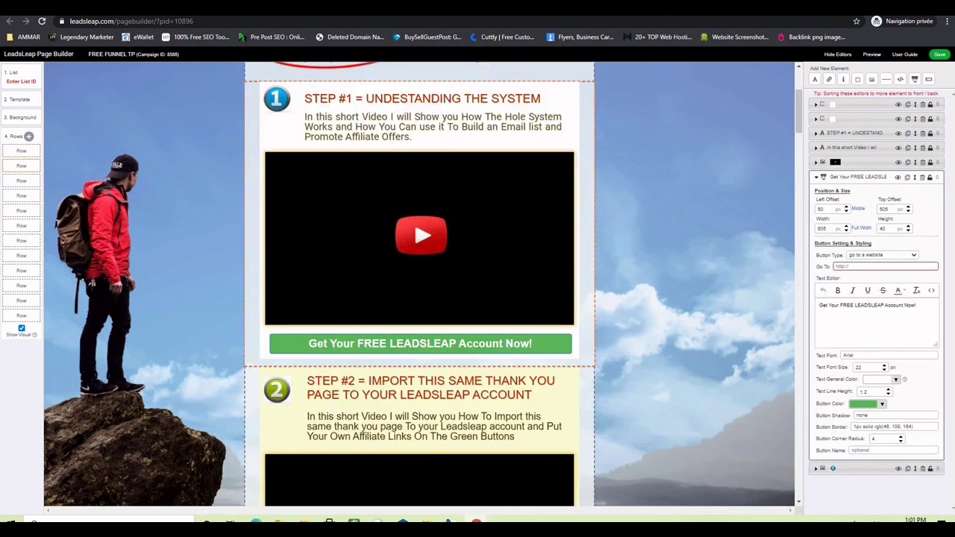
left_click(478, 340)
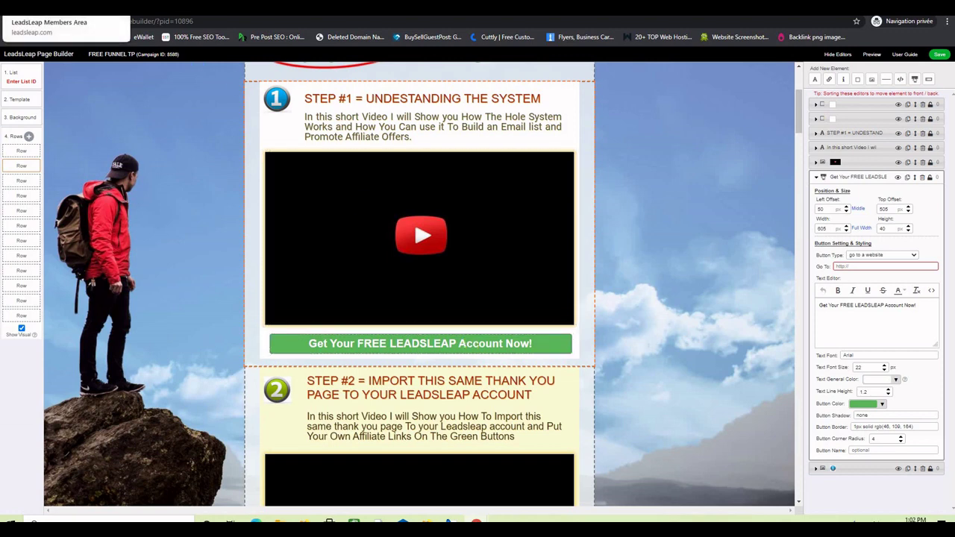
key("ctrl+w")
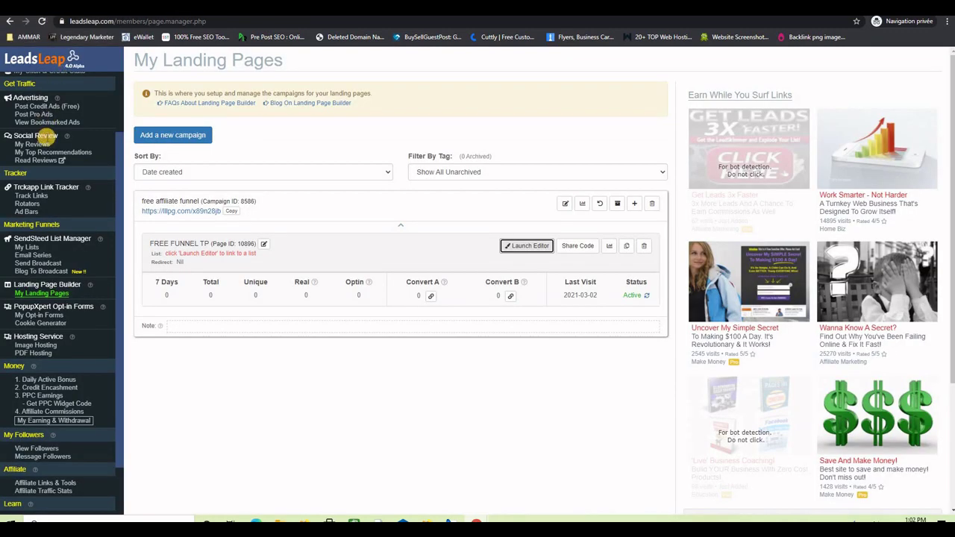
scroll(59, 357, "down", 1)
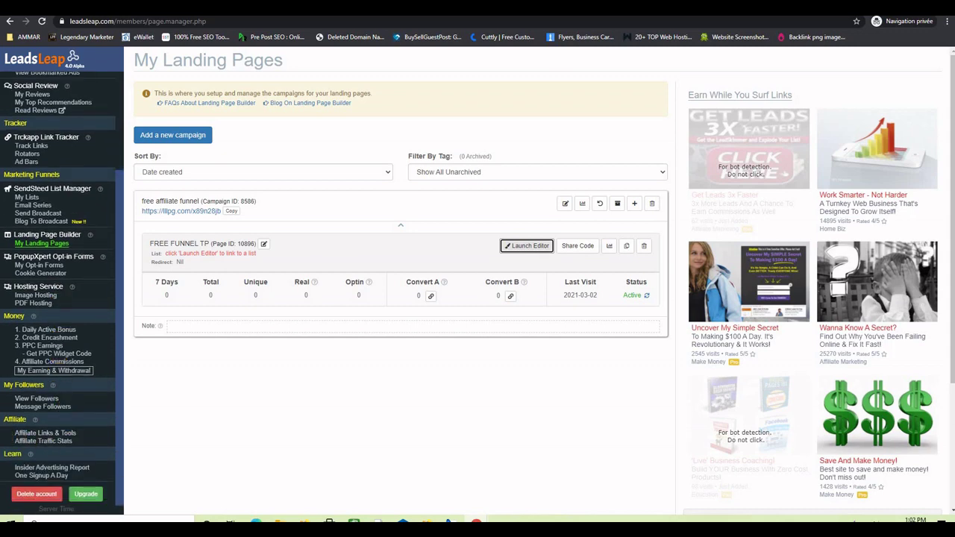
left_click(40, 434)
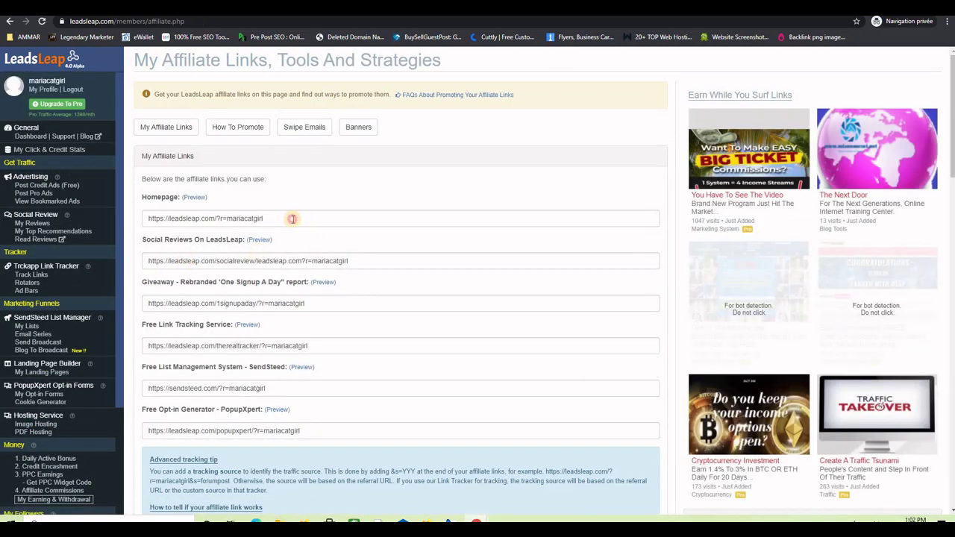
left_click_drag(292, 220, 139, 216)
key("ctrl+c")
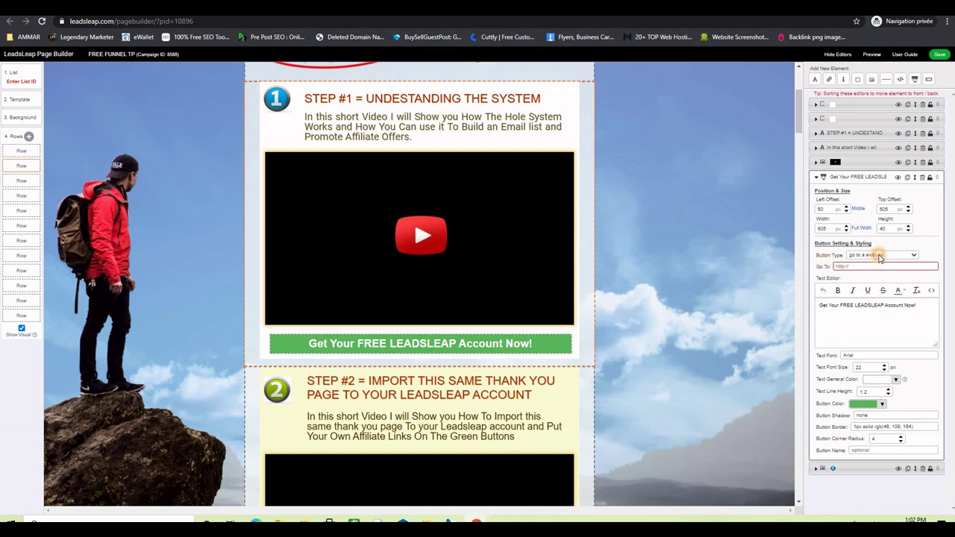
Set the Step #1 button to 'go to a website in new tab' with the pasted affiliate link.
left_click(880, 255)
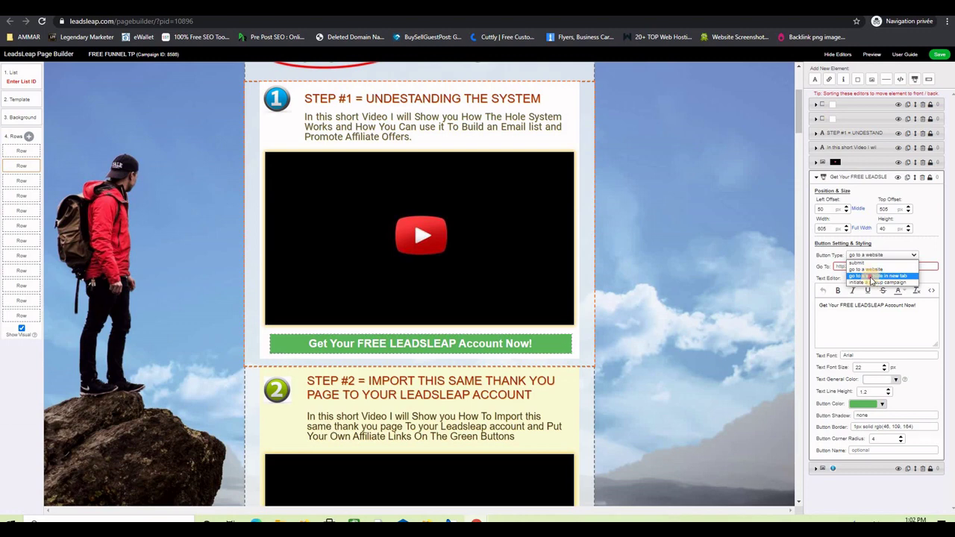
left_click(872, 277)
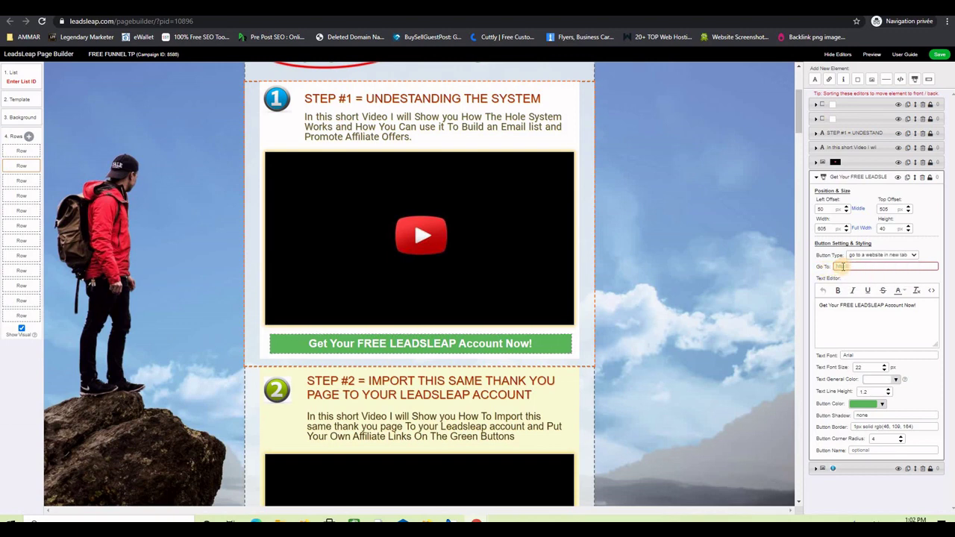
key("ctrl+v")
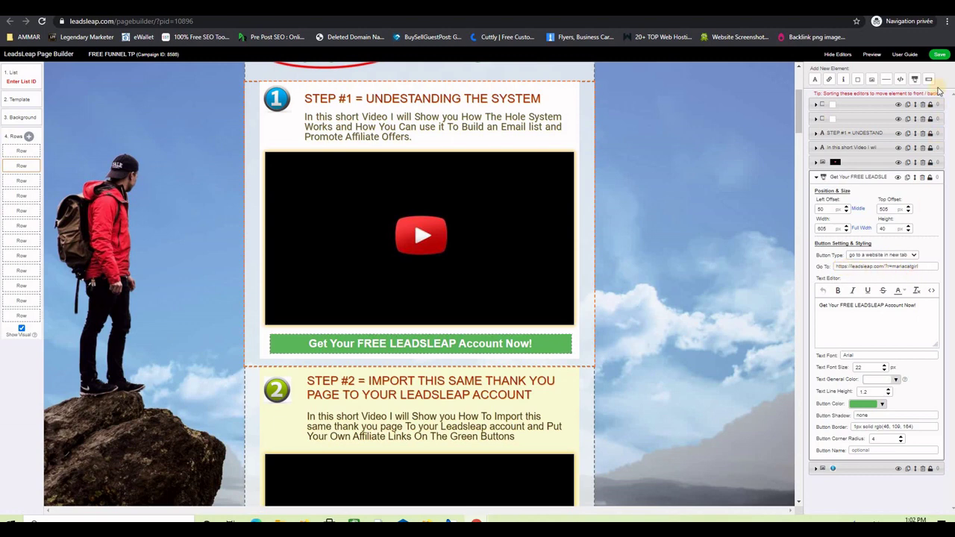
Save the page, dismissing the list ID and email field warnings.
left_click(939, 55)
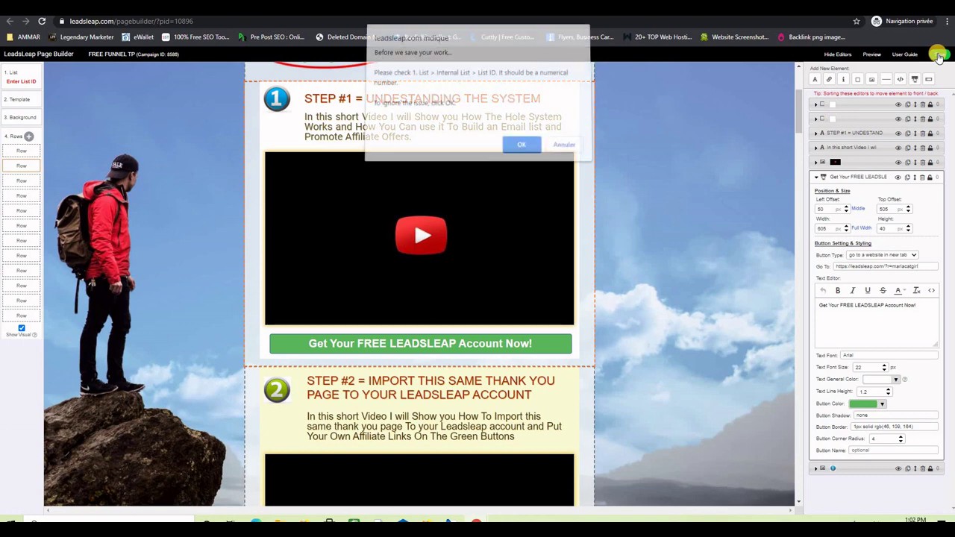
left_click(524, 148)
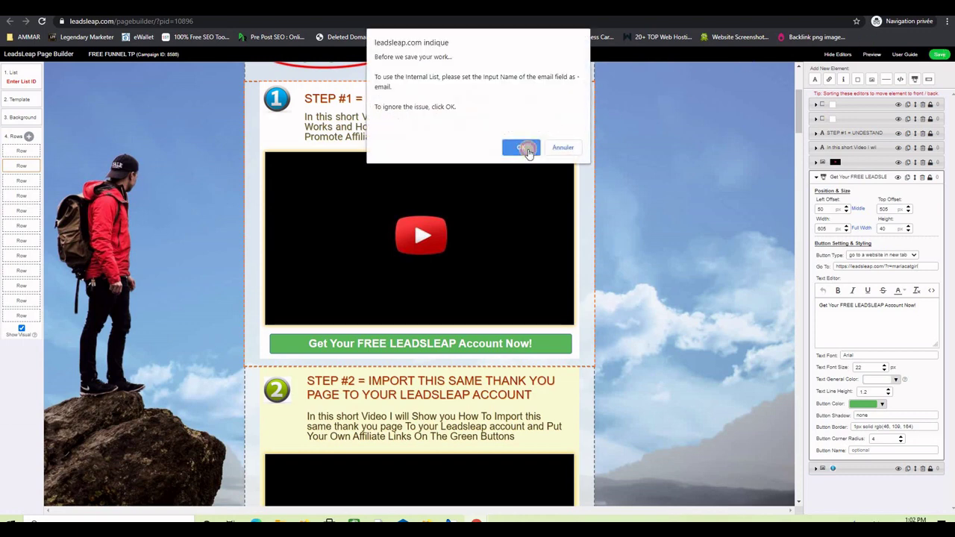
left_click(563, 84)
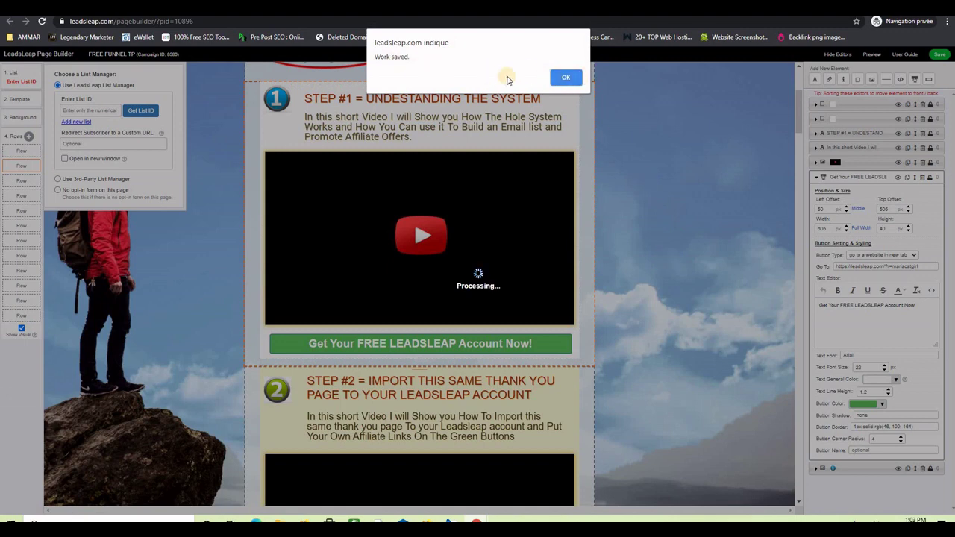
left_click(565, 77)
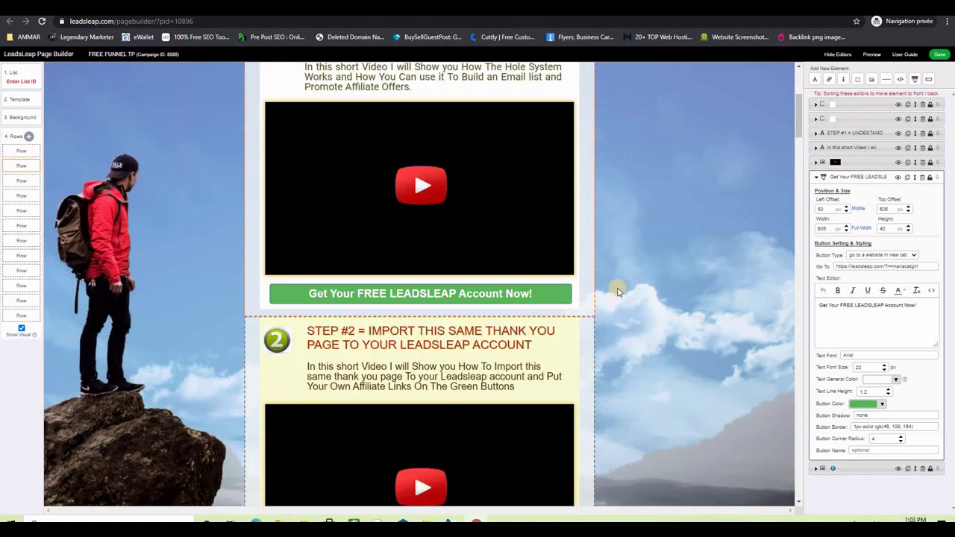
Make the next green account button open the pasted affiliate referral link in a new tab.
scroll(620, 291, "down", 4)
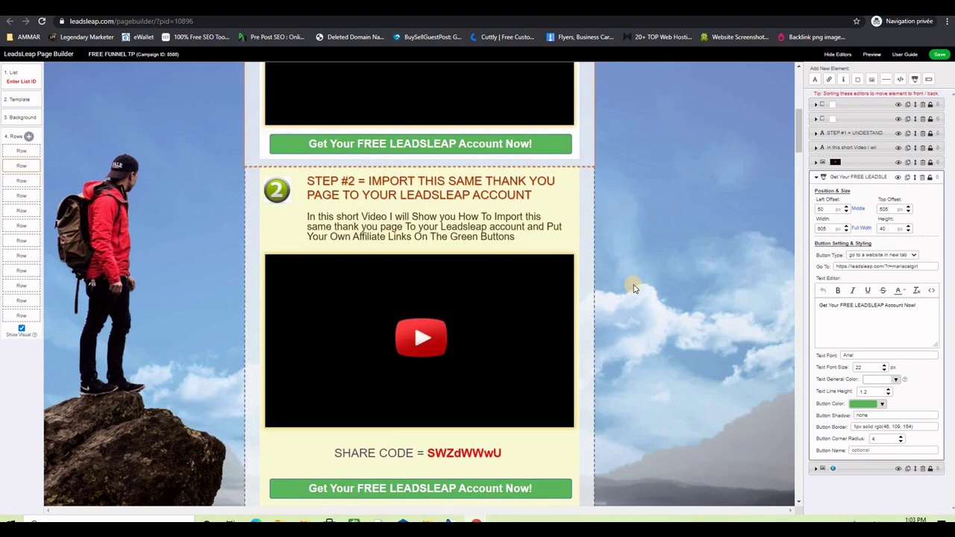
scroll(631, 291, "down", 1)
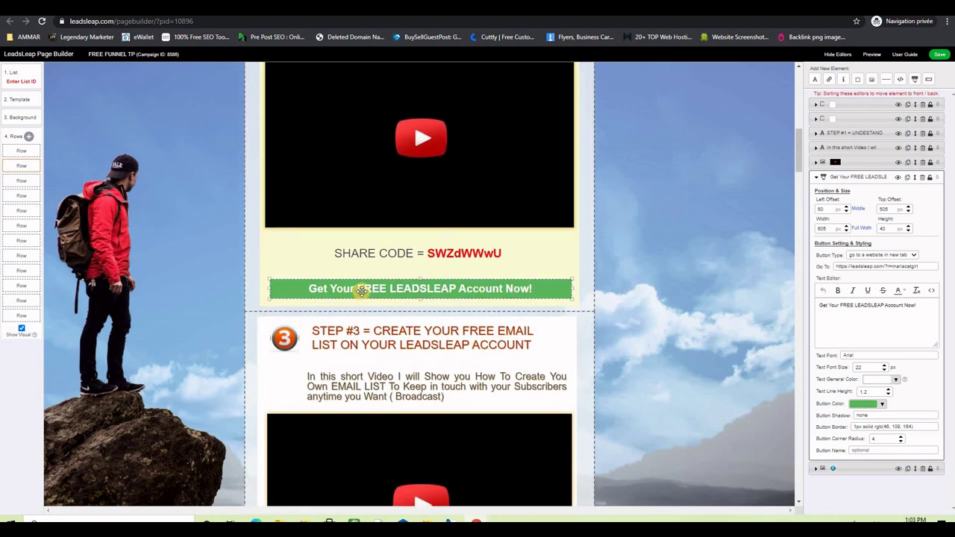
left_click(446, 290)
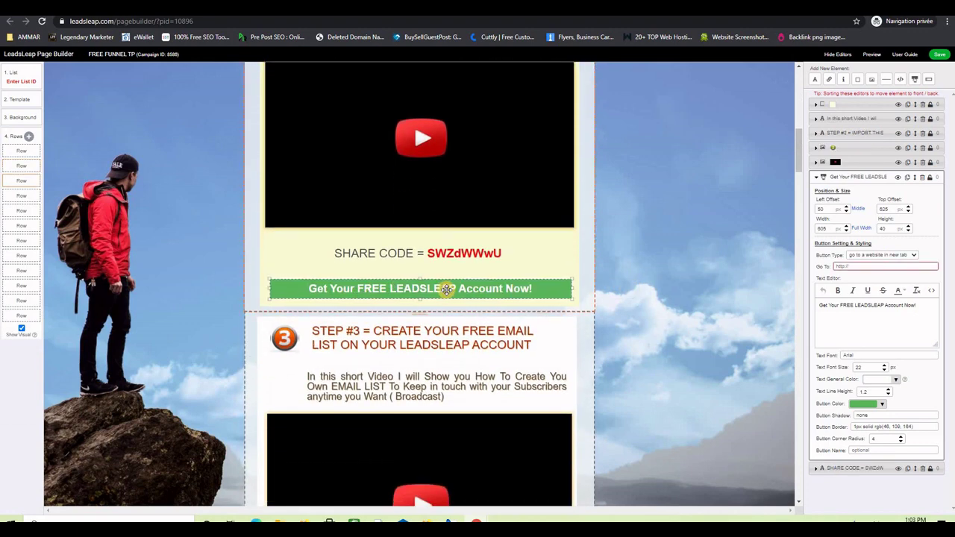
left_click(859, 255)
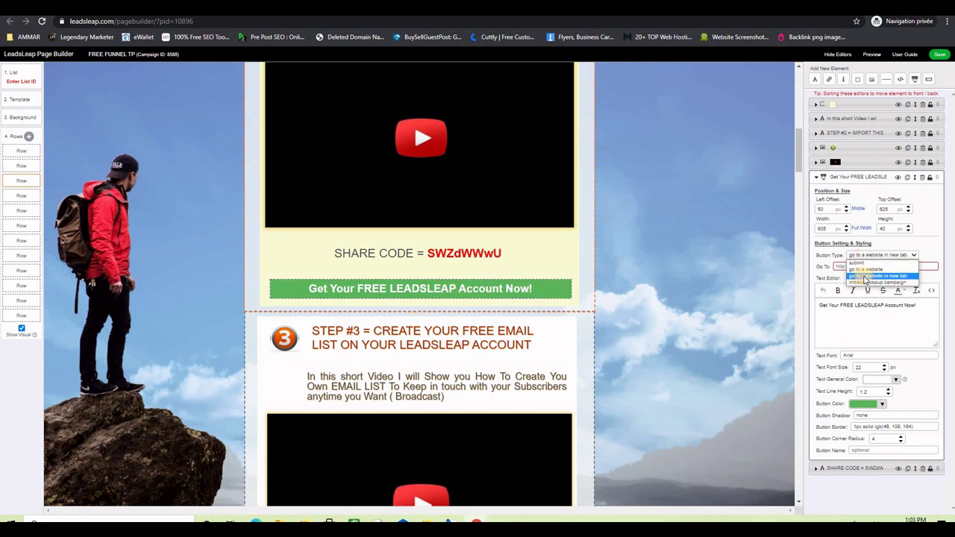
left_click(869, 276)
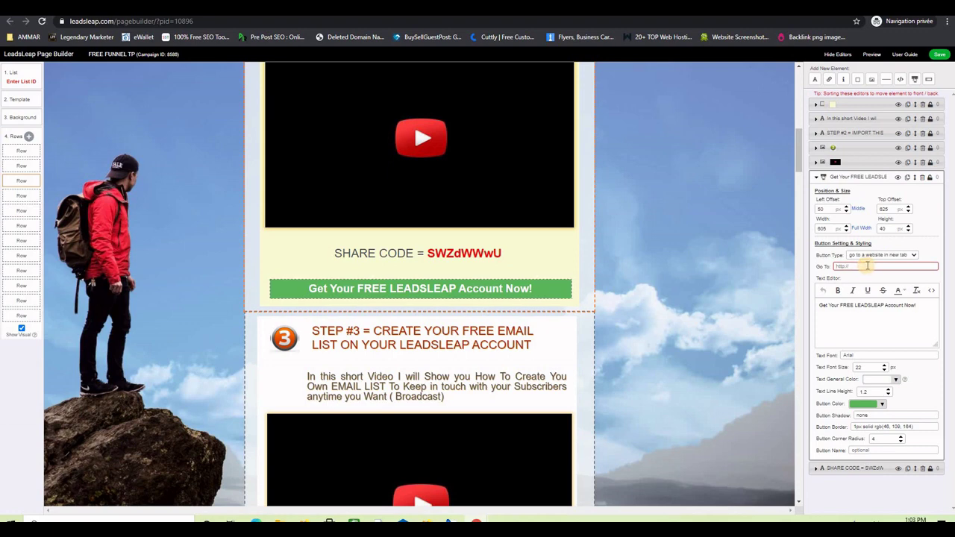
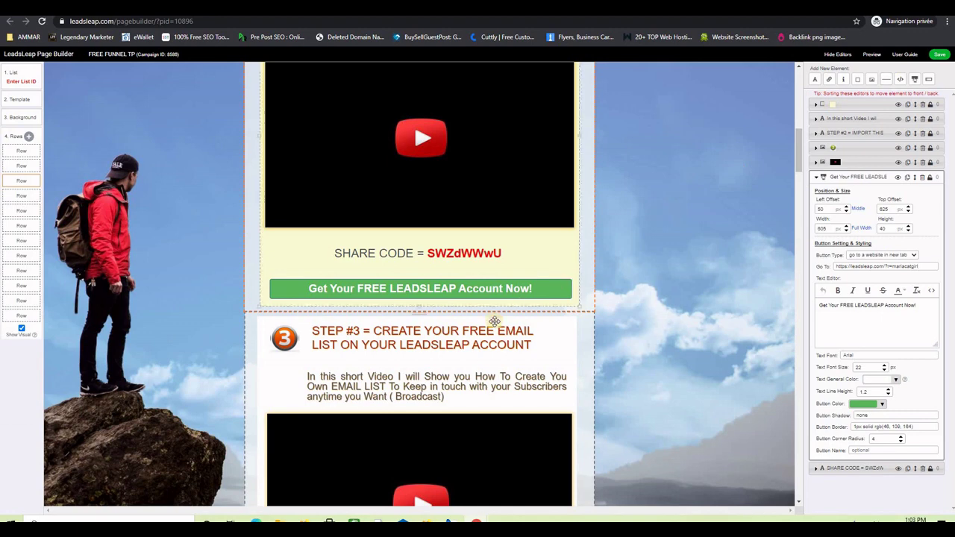
Make the Step #4 account button open the affiliate referral link in a new tab.
scroll(494, 321, "down", 5)
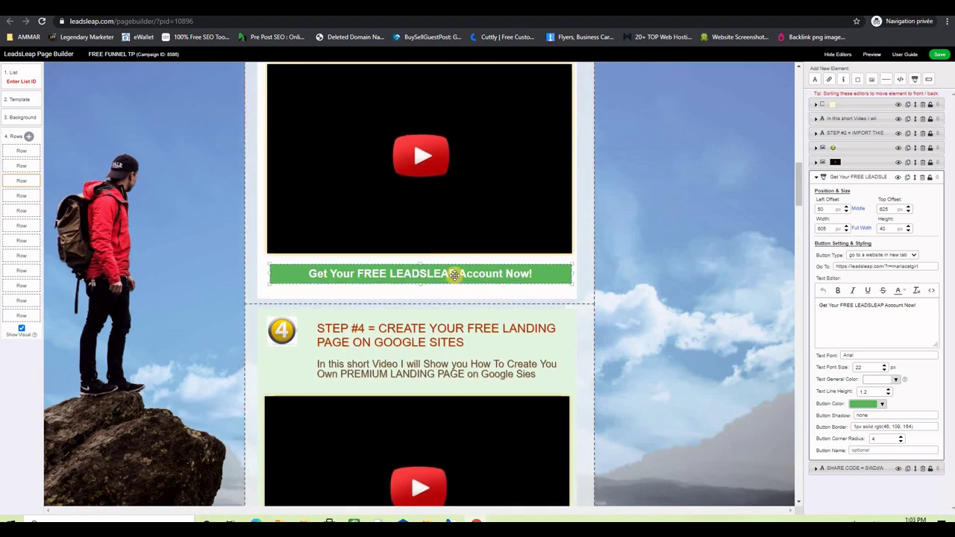
left_click(454, 275)
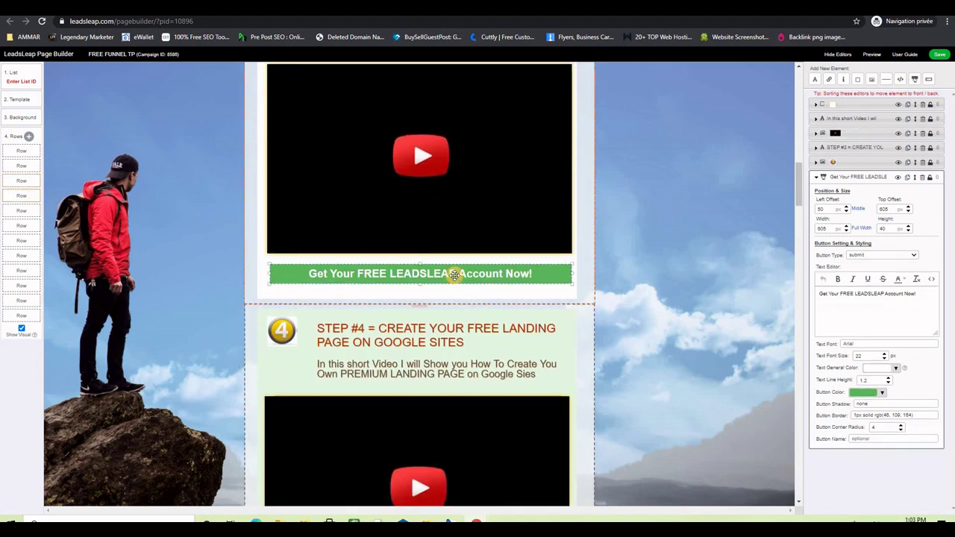
left_click(875, 258)
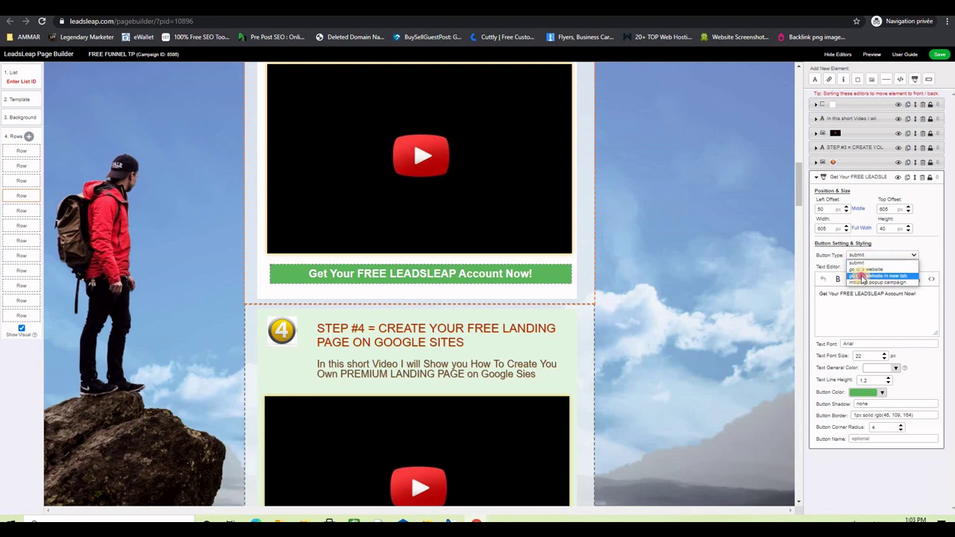
left_click(860, 278)
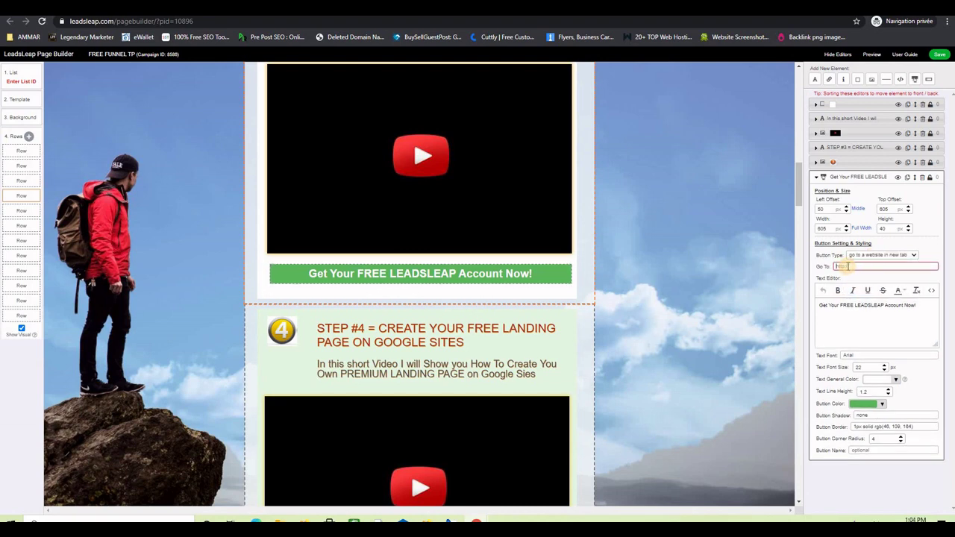
left_click(849, 266)
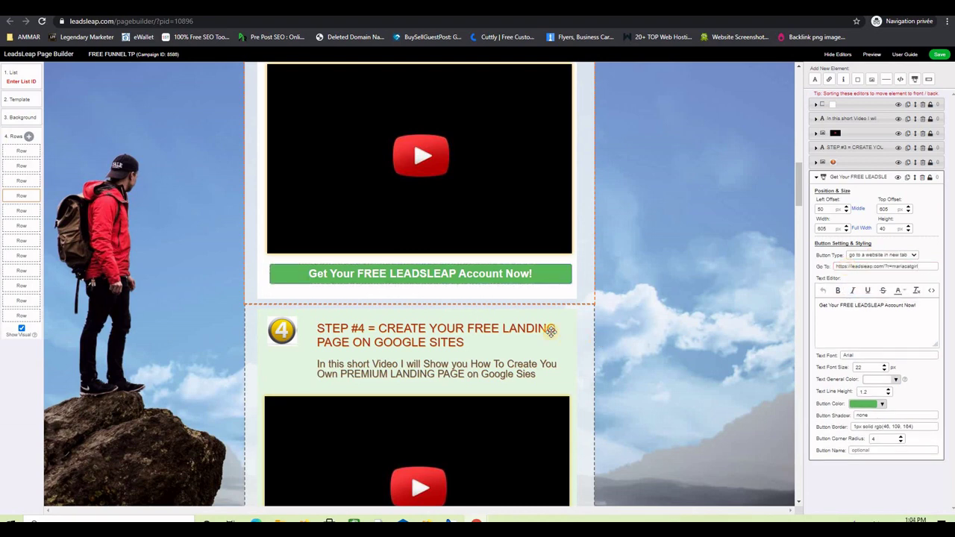
Select the Google Sites button and save the page, dismissing the list ID and name-field warnings.
scroll(502, 315, "down", 4)
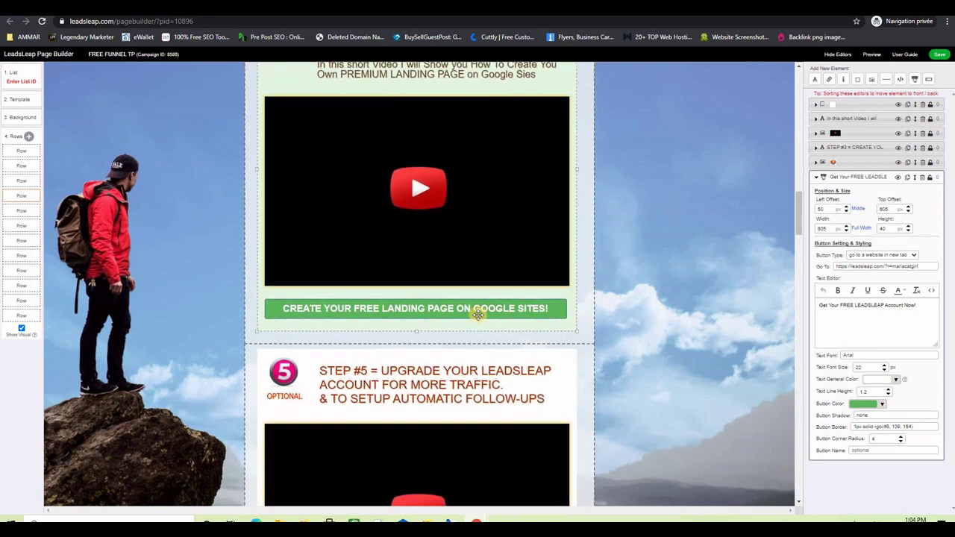
left_click(475, 313)
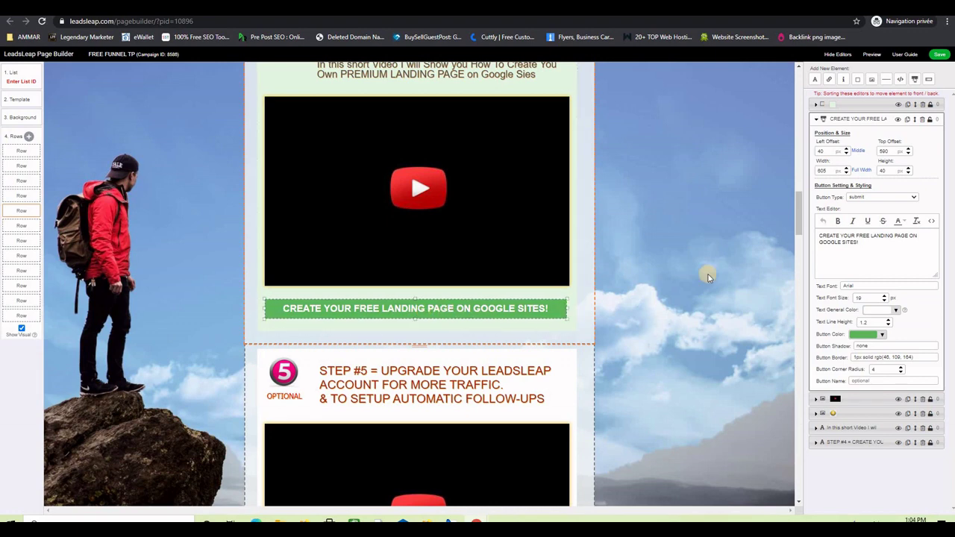
left_click(938, 54)
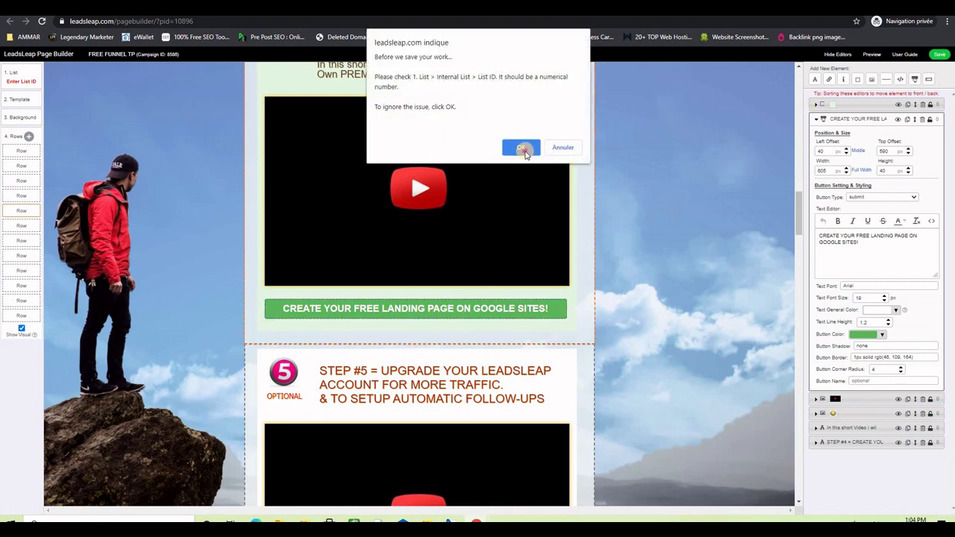
left_click(525, 151)
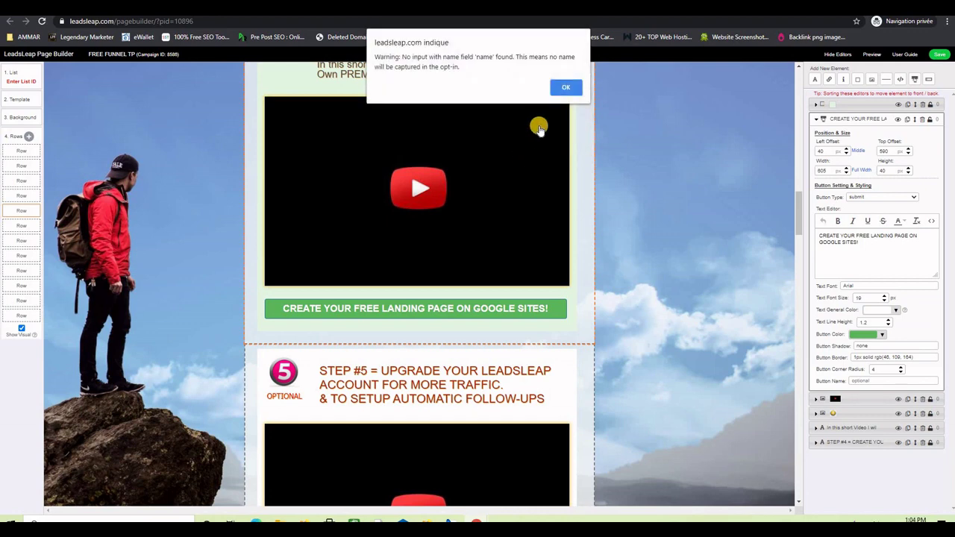
left_click(565, 89)
left_click(567, 77)
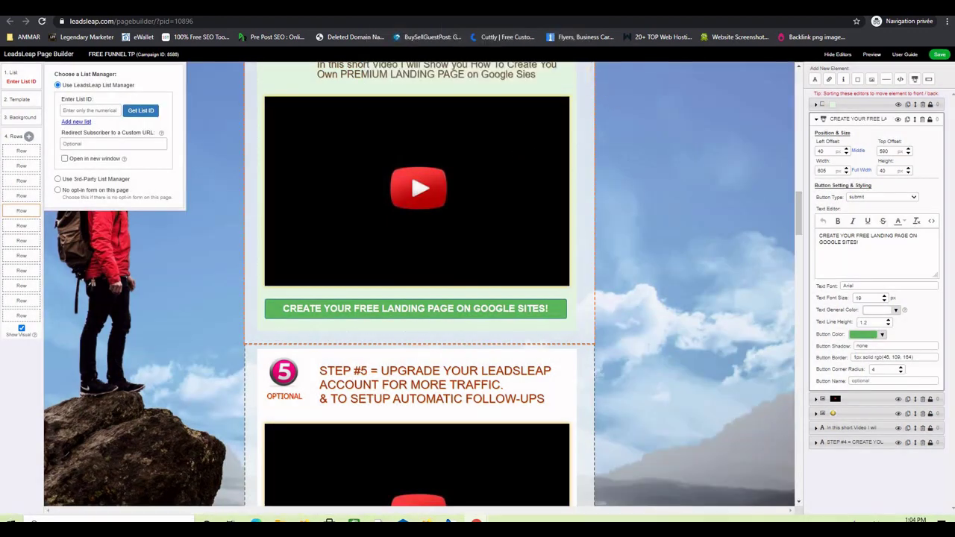
Load the published Thank You page, test its account button's destination, then return to the builder.
key("ctrl+l")
type("https://lllpg.com/x89n28jb")
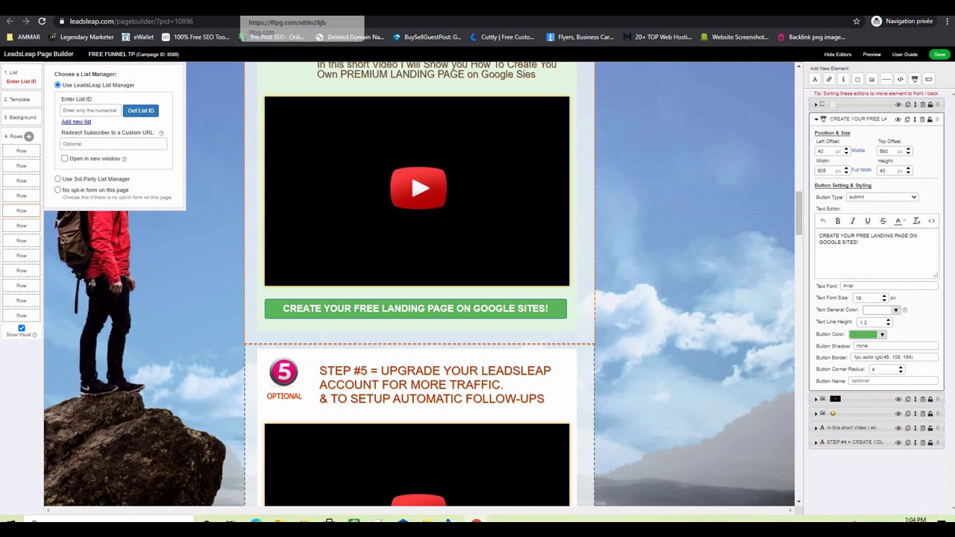
key("Return")
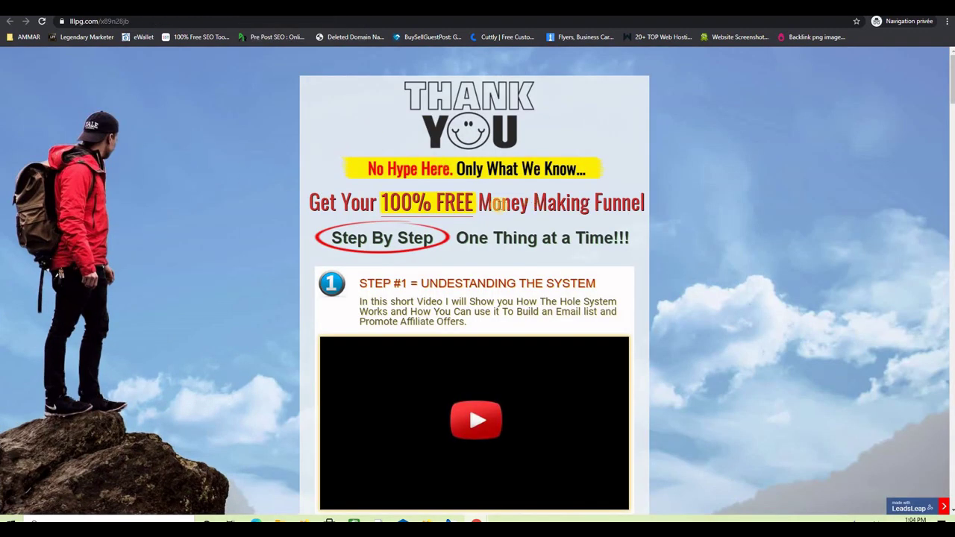
left_click(42, 22)
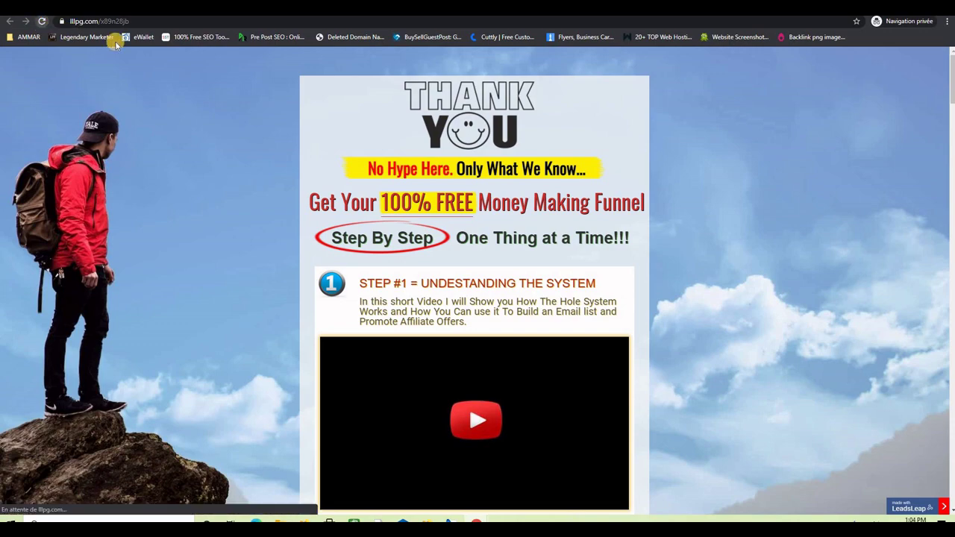
scroll(700, 192, "down", 3)
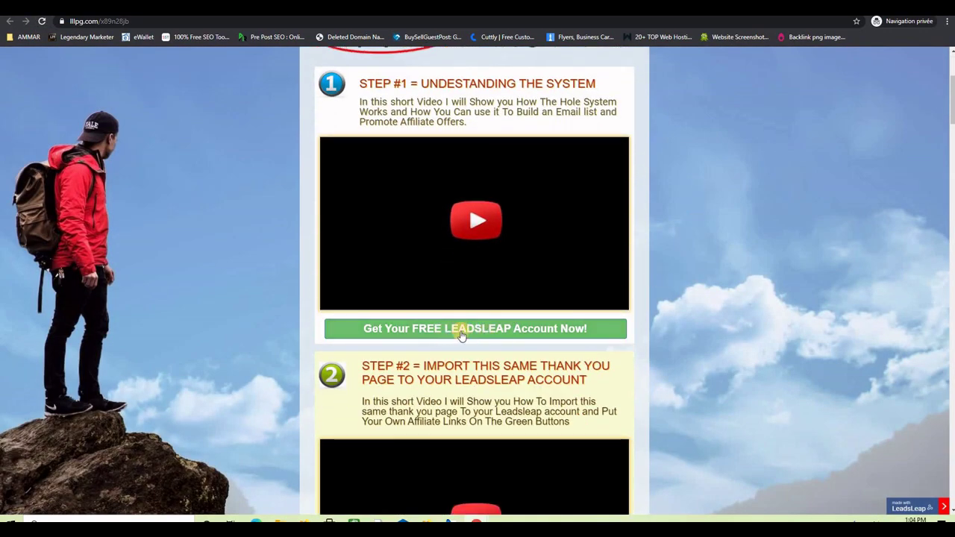
left_click(459, 335)
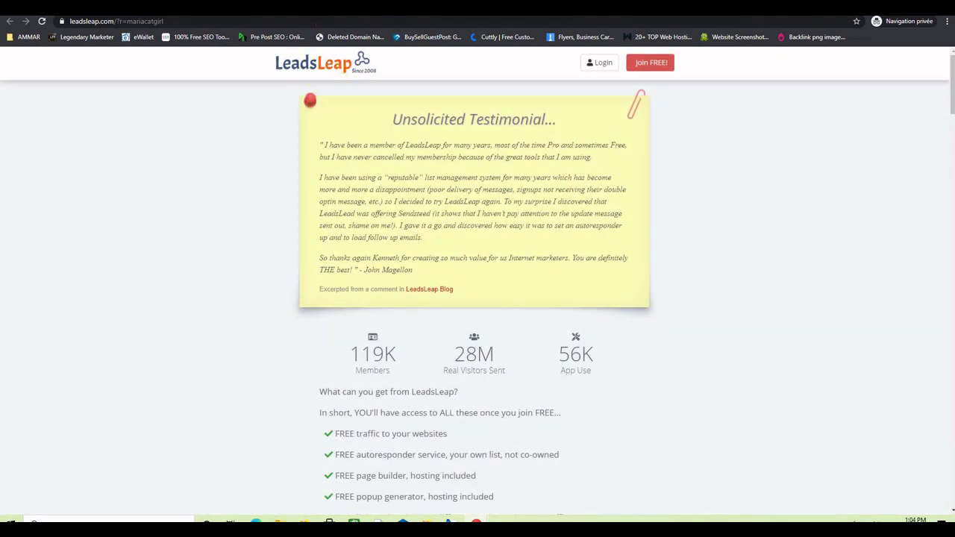
key("ctrl+w")
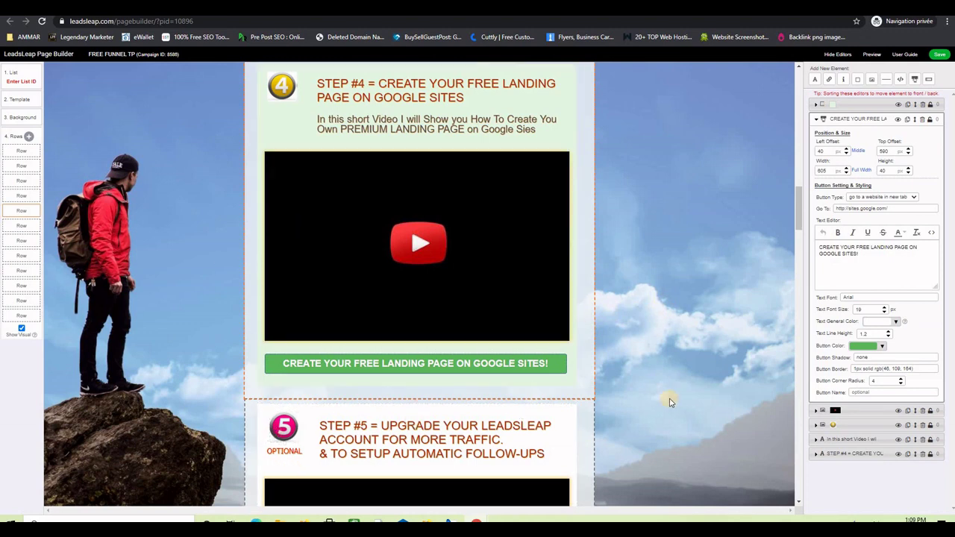
Set the Step #5 'Get Your FREE LEADSLEAP Account Now!' button to 'go to a website in new tab' with the referral link pasted.
scroll(662, 383, "down", 3)
scroll(638, 363, "down", 1)
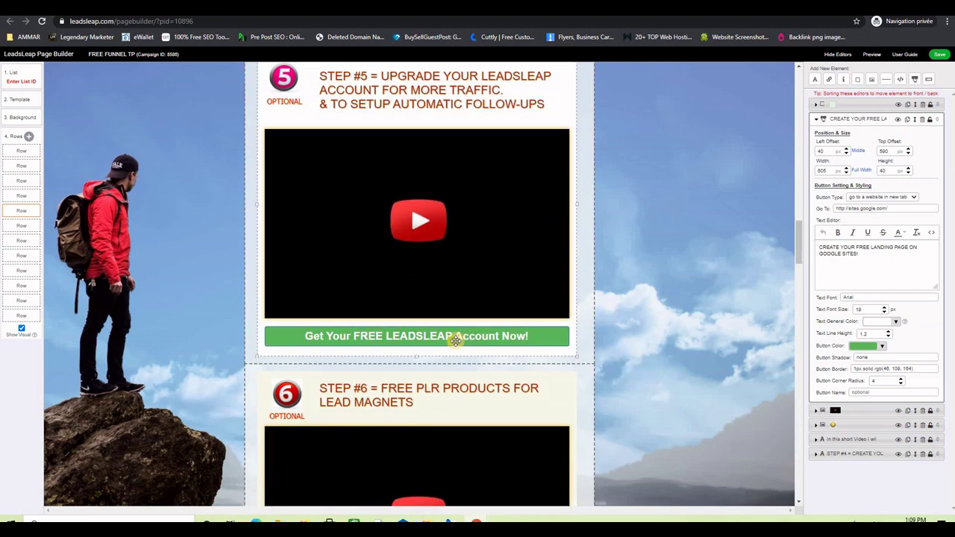
left_click(455, 337)
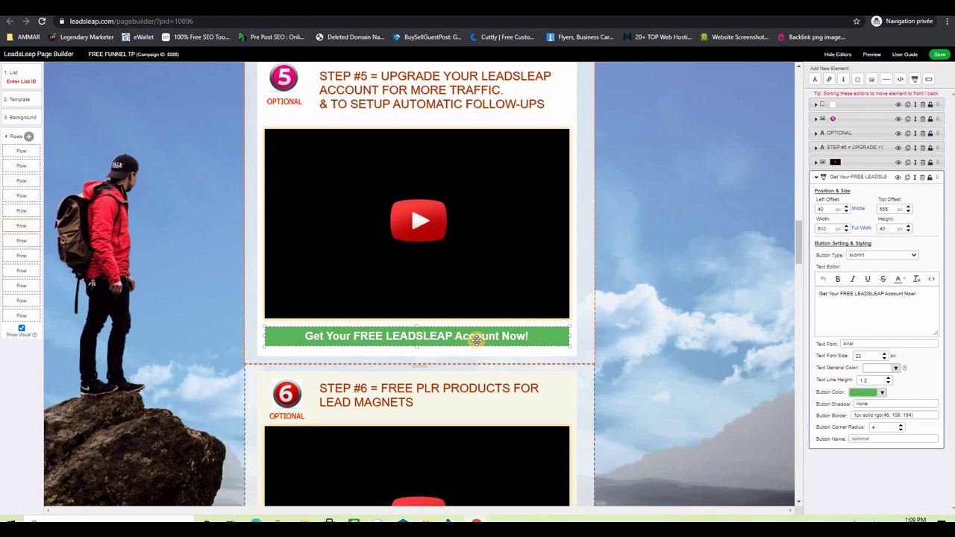
left_click(880, 254)
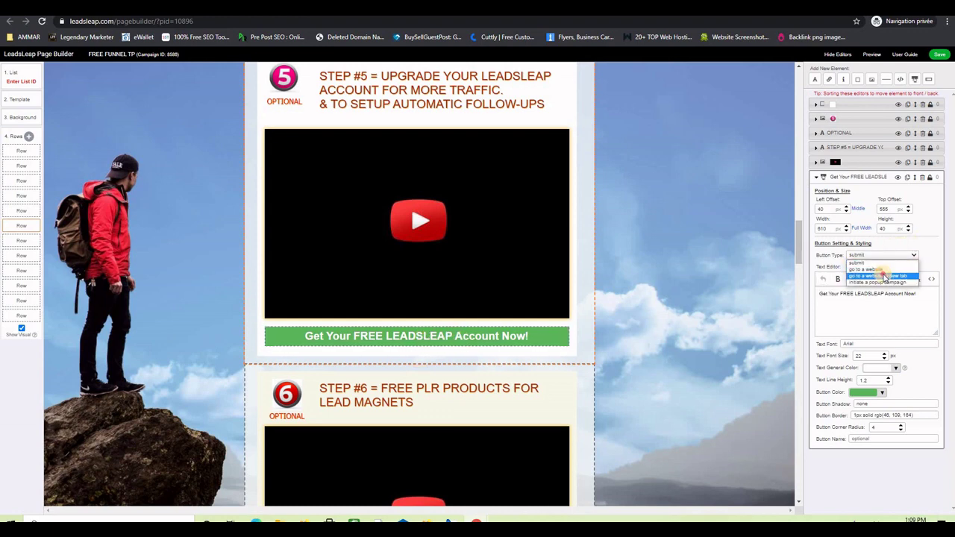
left_click(885, 277)
right_click(850, 267)
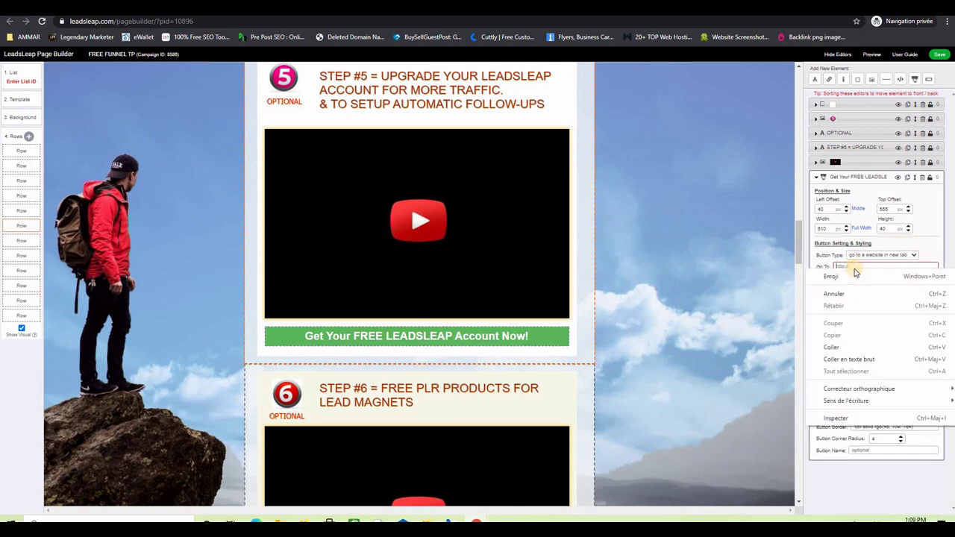
left_click(841, 354)
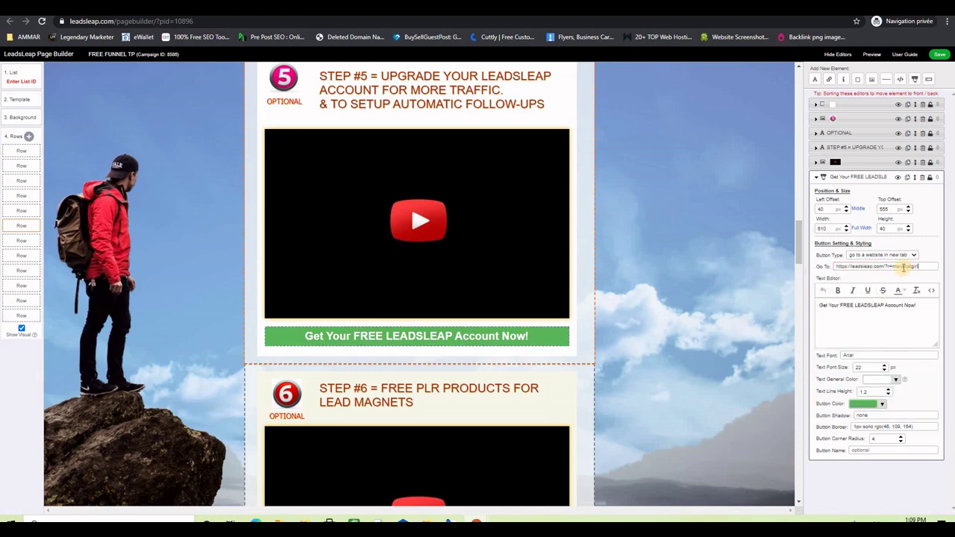
scroll(571, 336, "down", 4)
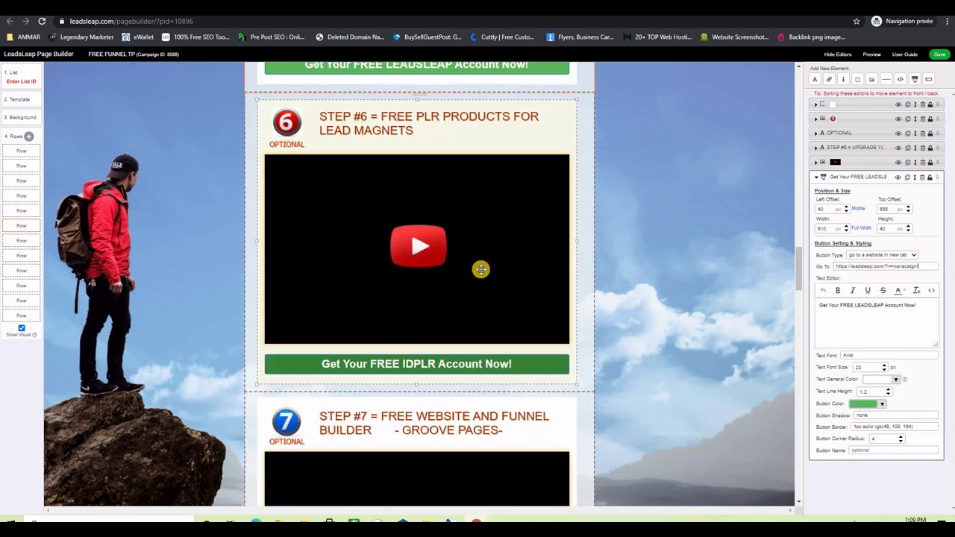
scroll(481, 270, "down", 1)
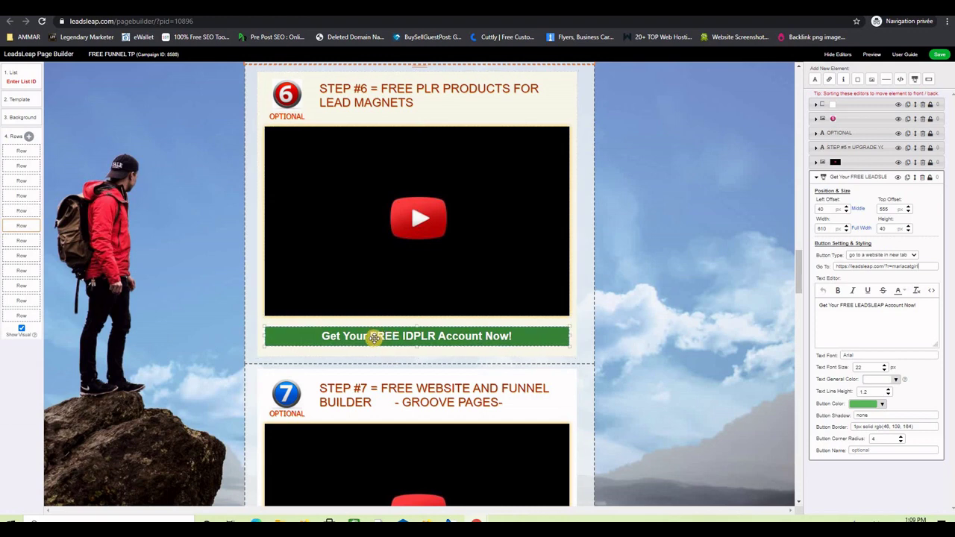